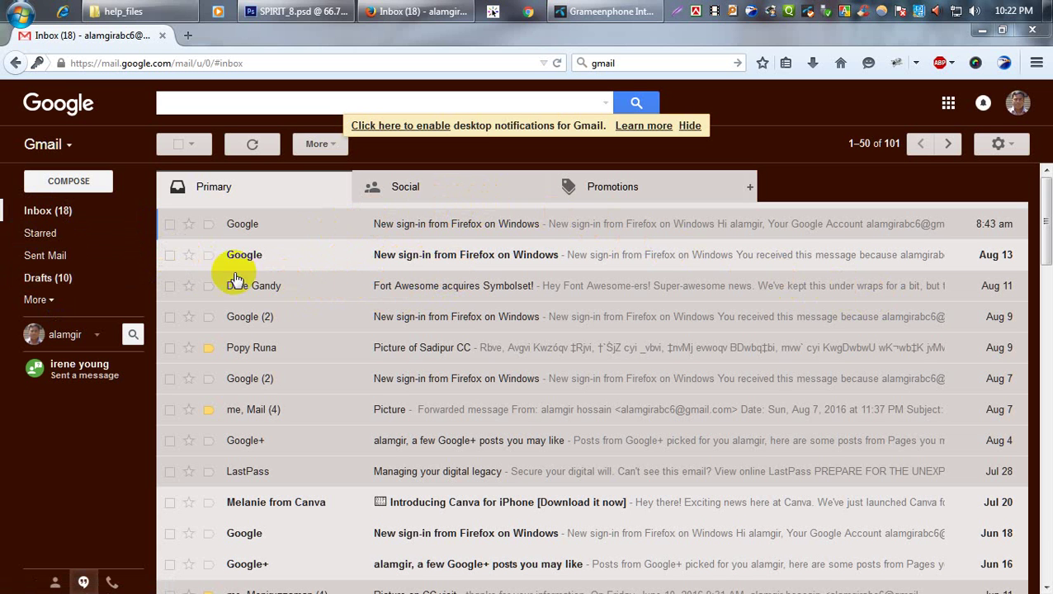
Start a new message and add the suggested contact found by 'pop' as the recipient.
click(90, 217)
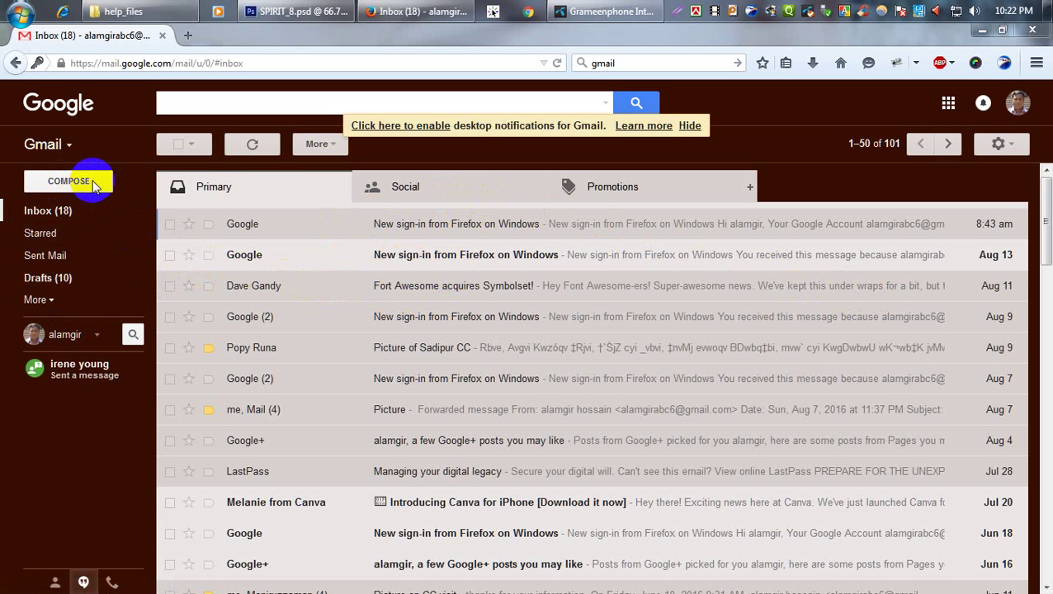
click(75, 183)
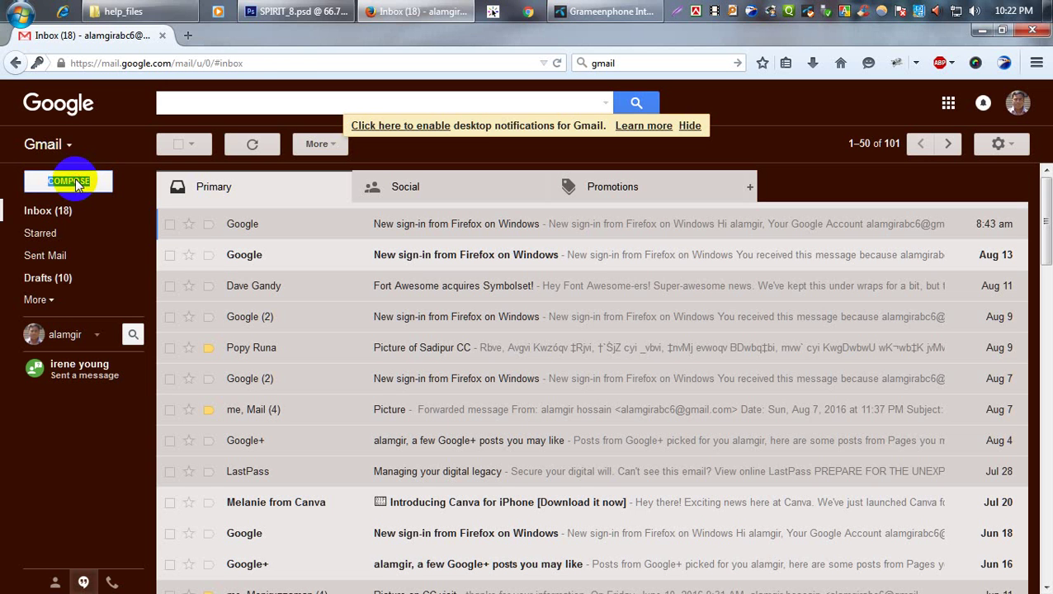
click(784, 277)
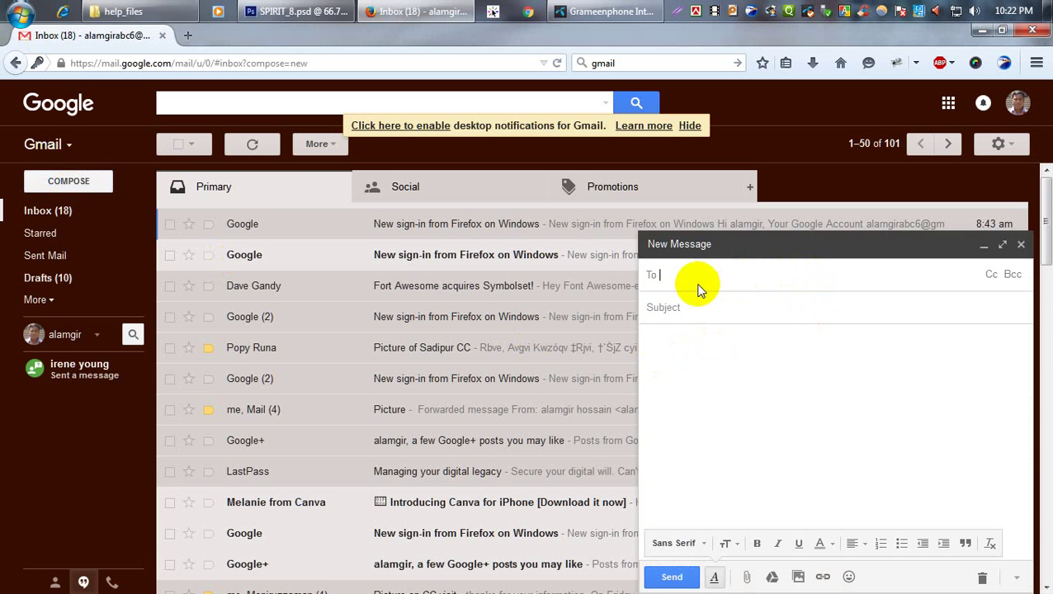
text(popy)
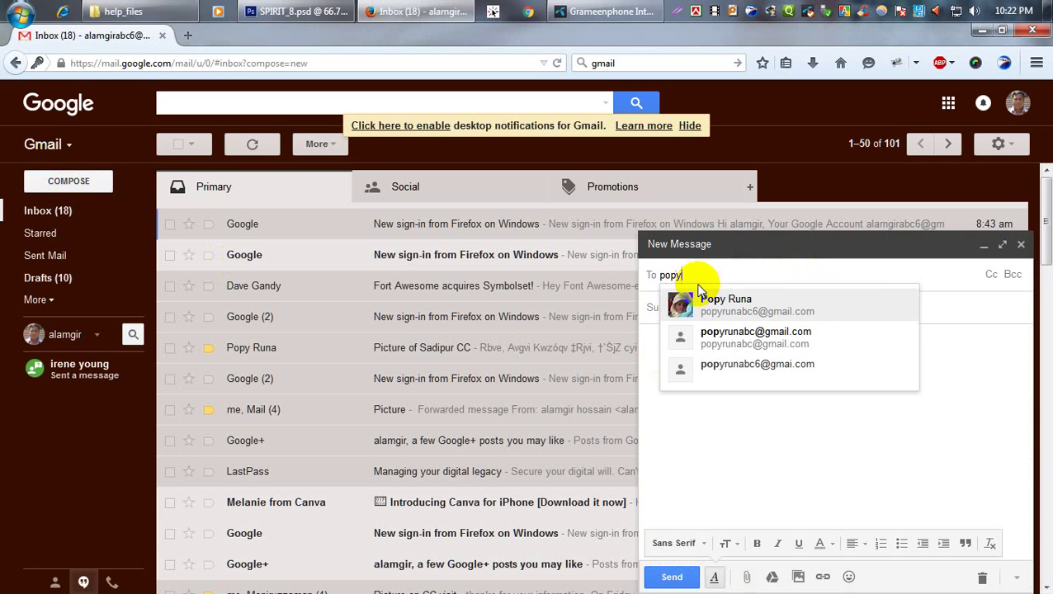
click(739, 312)
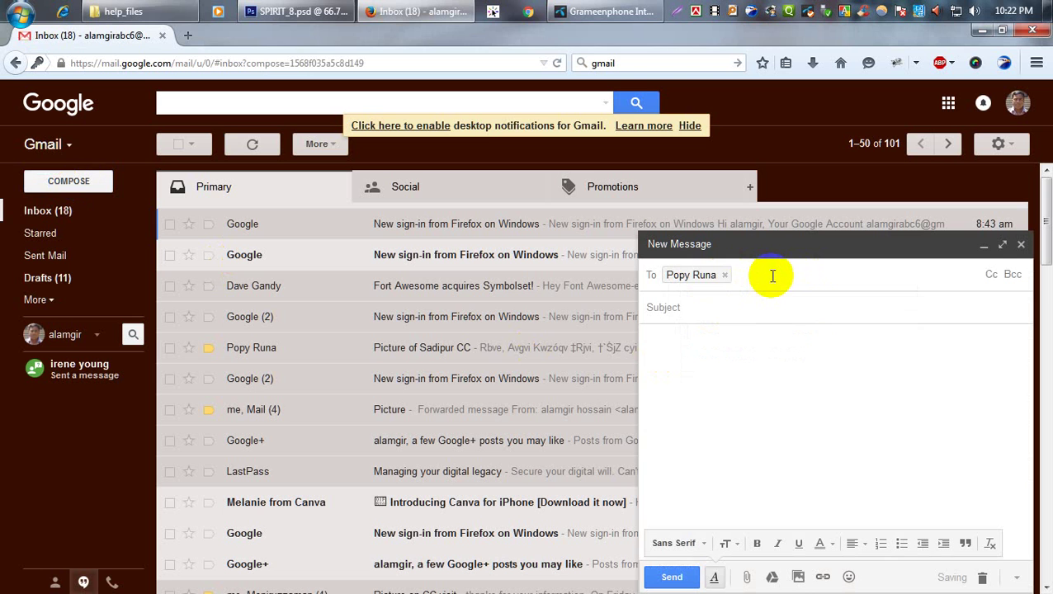
Add two extra suggested recipients, then remove both so only one remains.
text(m)
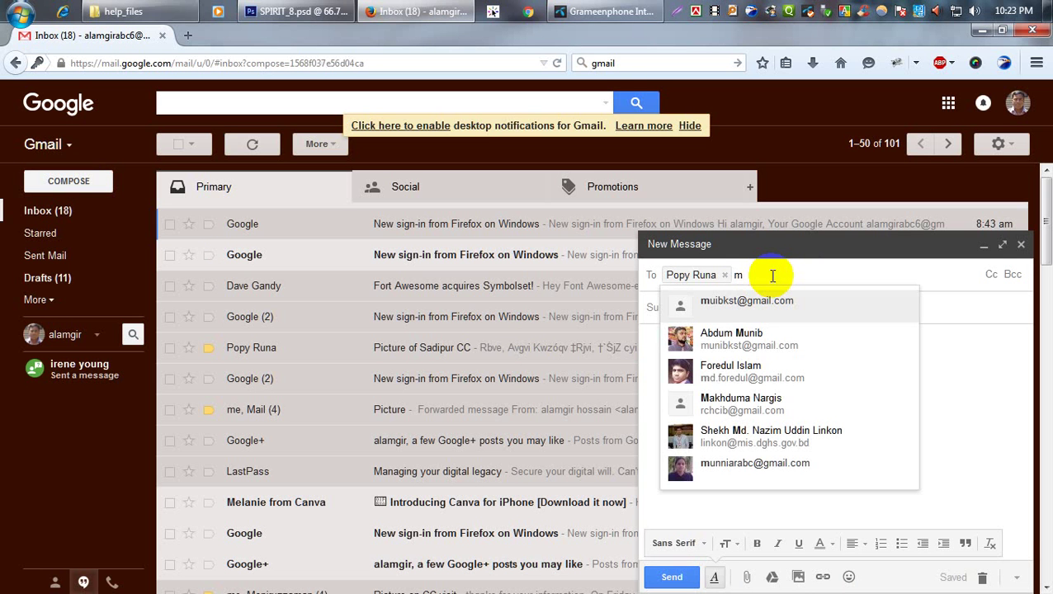
click(739, 467)
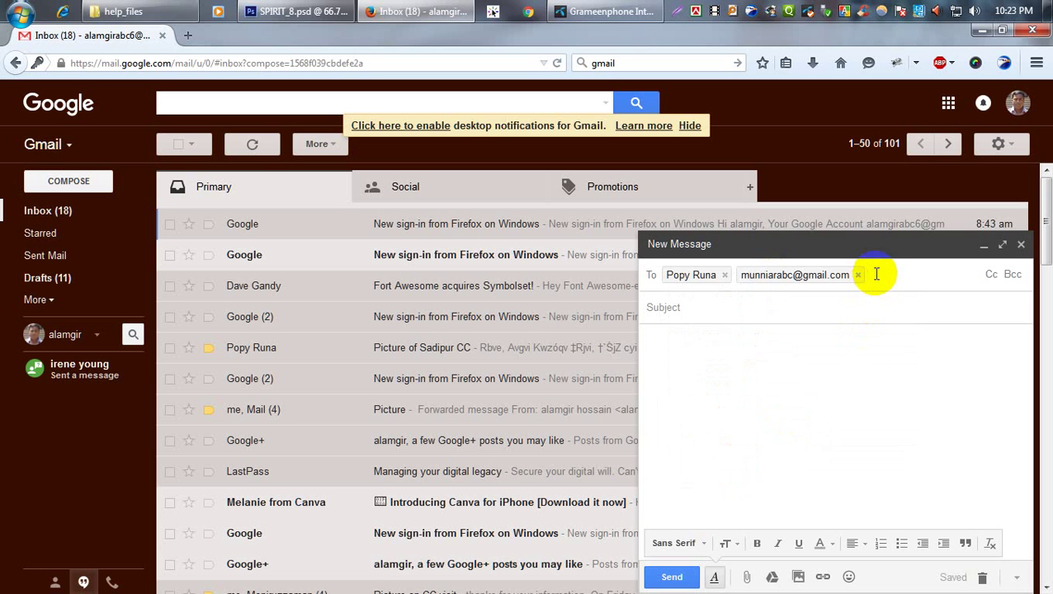
text(m)
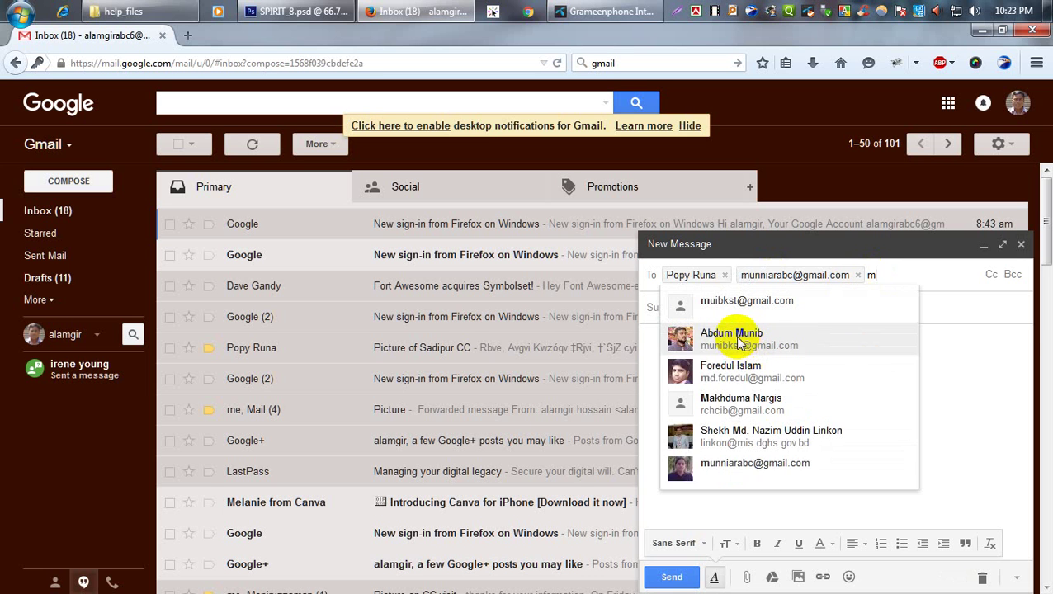
click(737, 338)
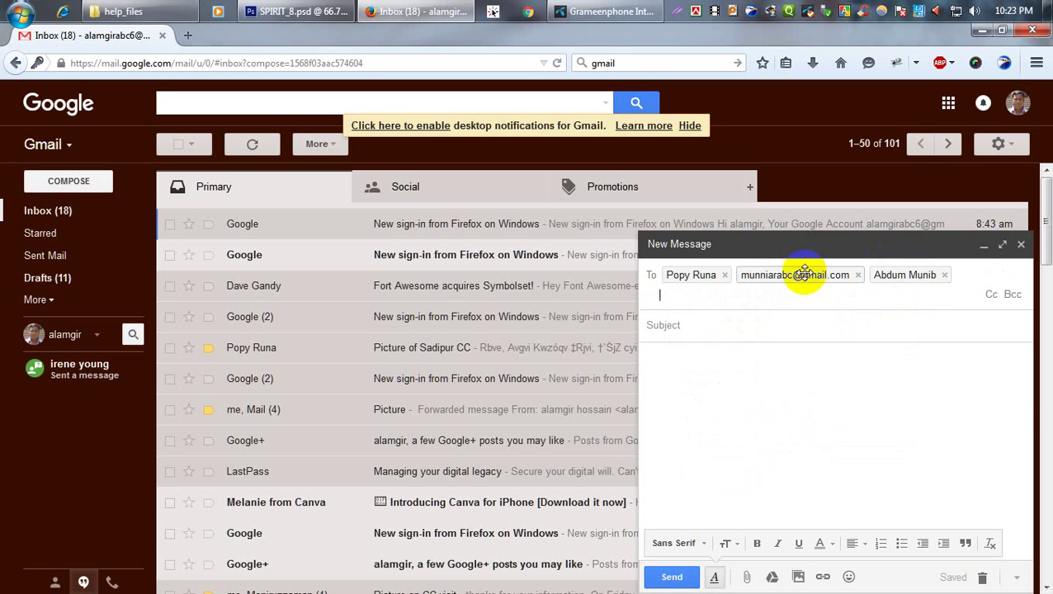
click(945, 275)
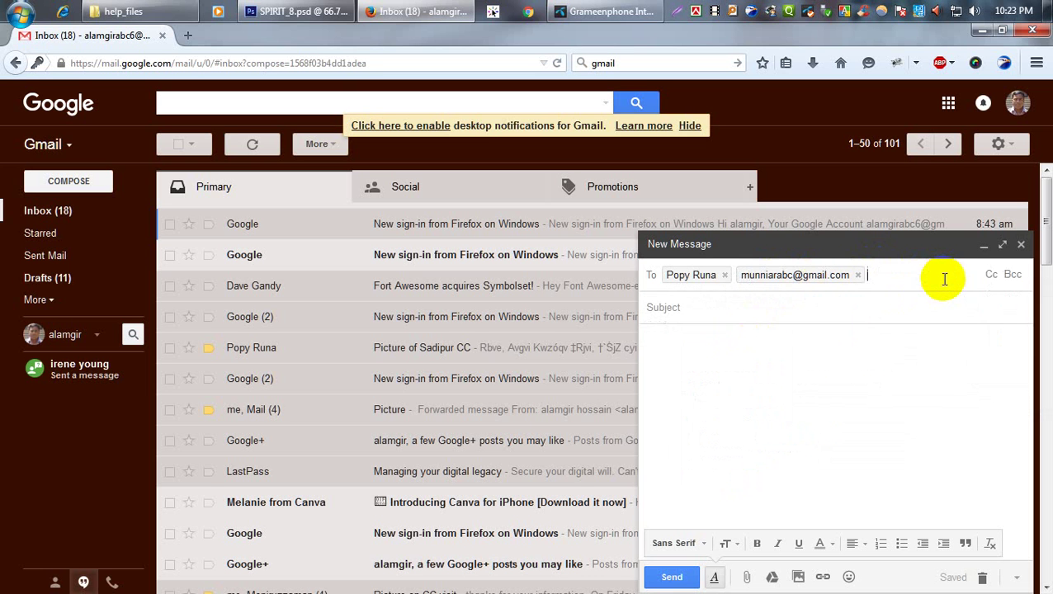
click(859, 275)
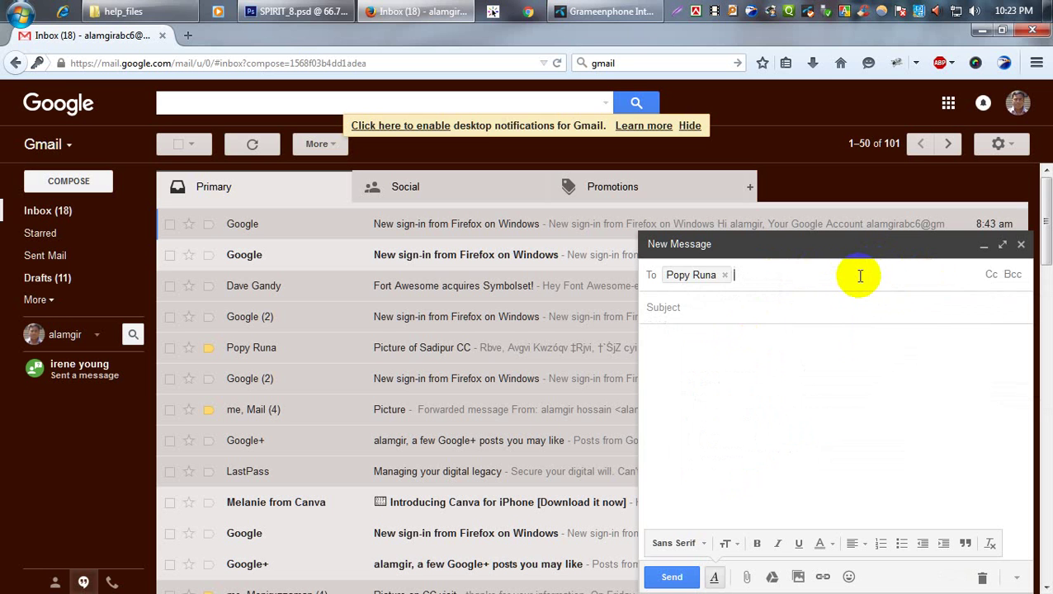
Enter 'Picture' as the message subject.
click(689, 312)
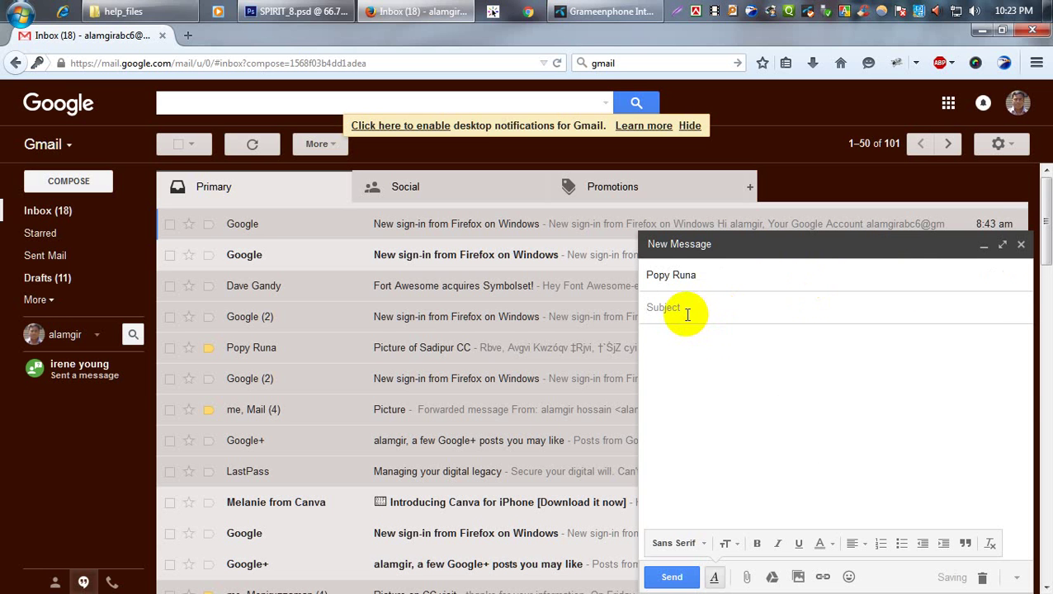
text(Pic)
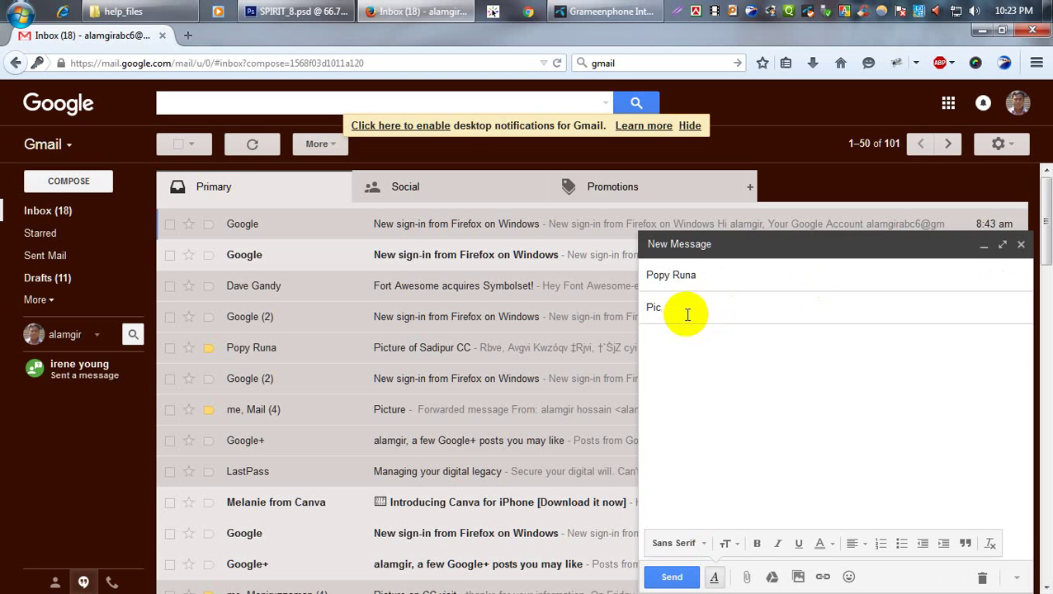
text(ture)
click(683, 337)
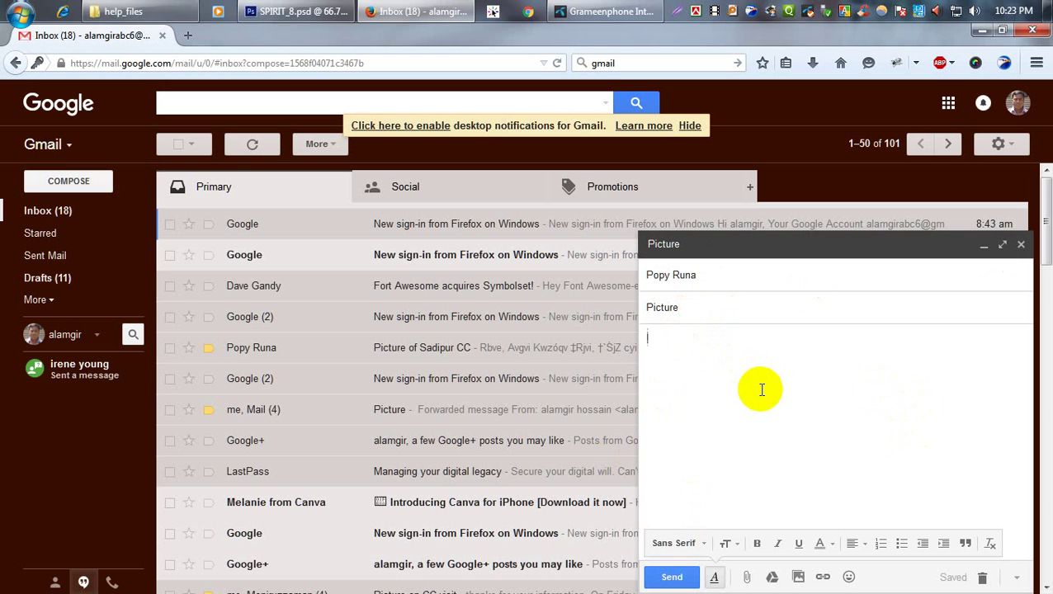
Write 'Sir, please see the attach files.' and sign with the sender's name, (CHCP) and a phone number.
text(S)
text(see)
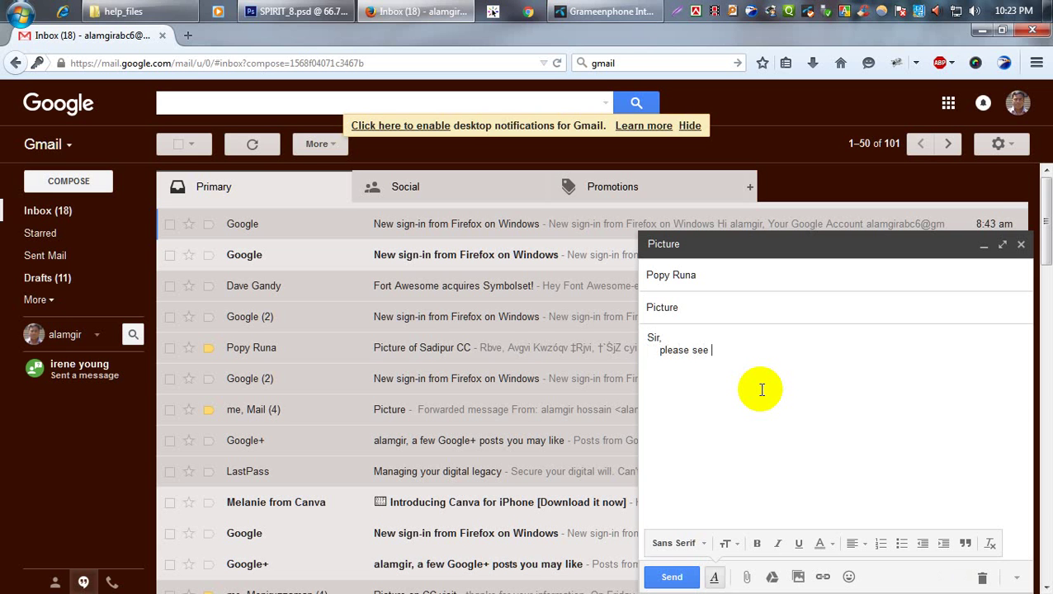
text( the attach)
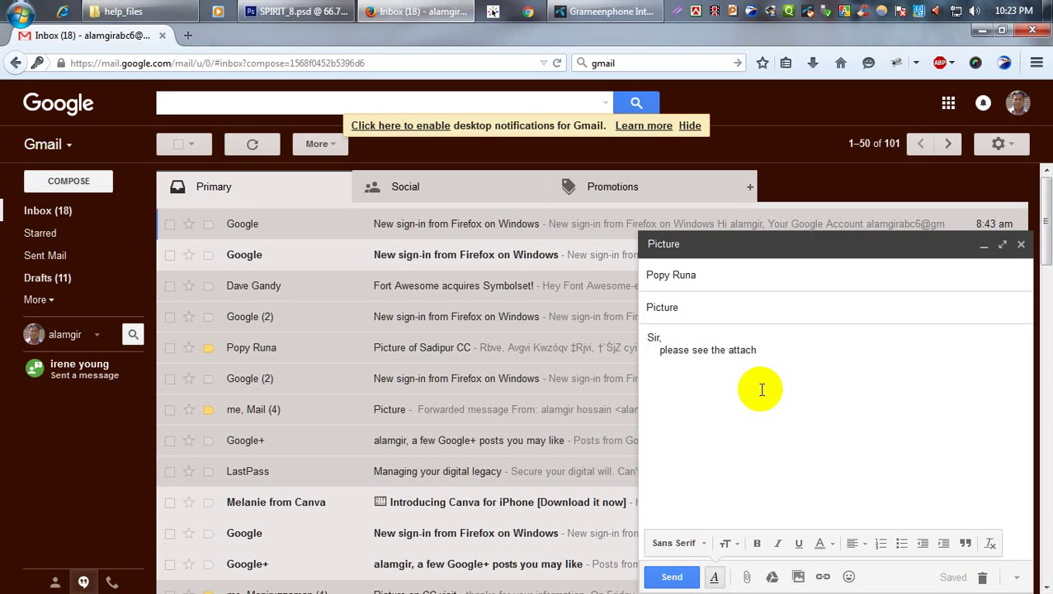
text( f)
text(A)
text(lamg)
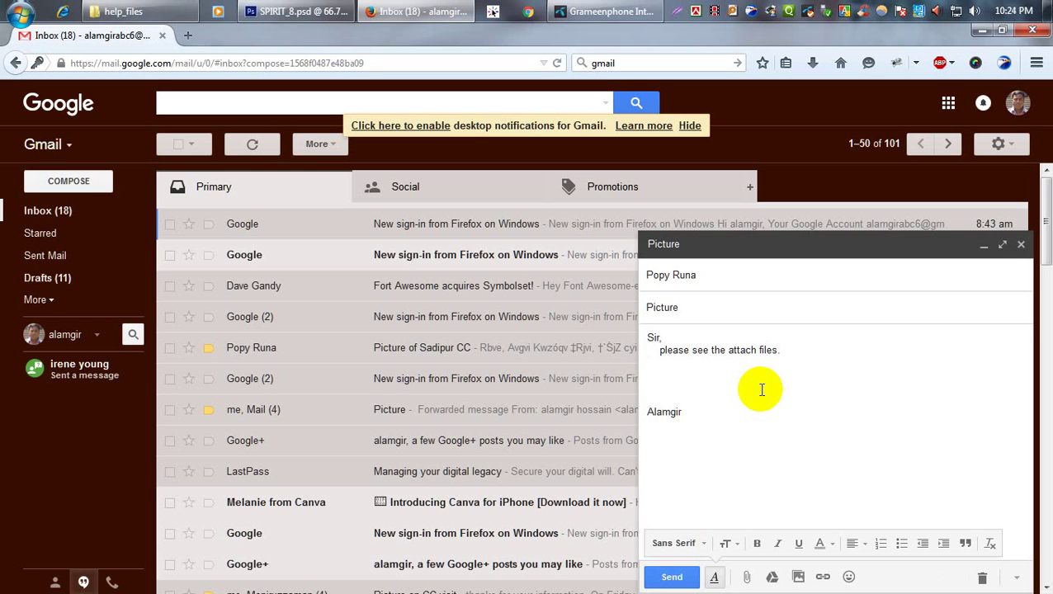
text(ir ())
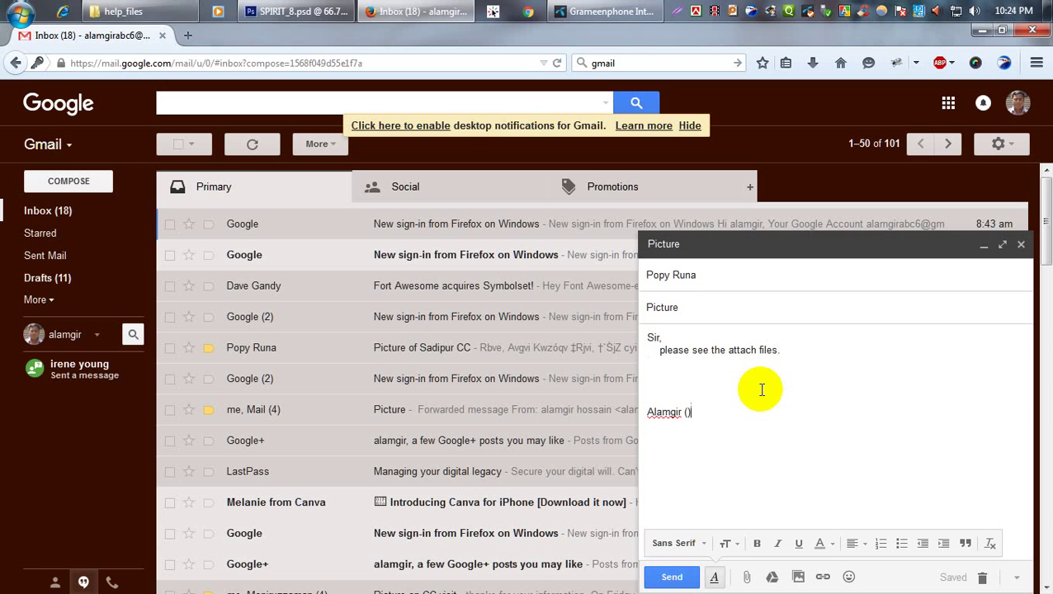
key(Left)
text(CHCp)
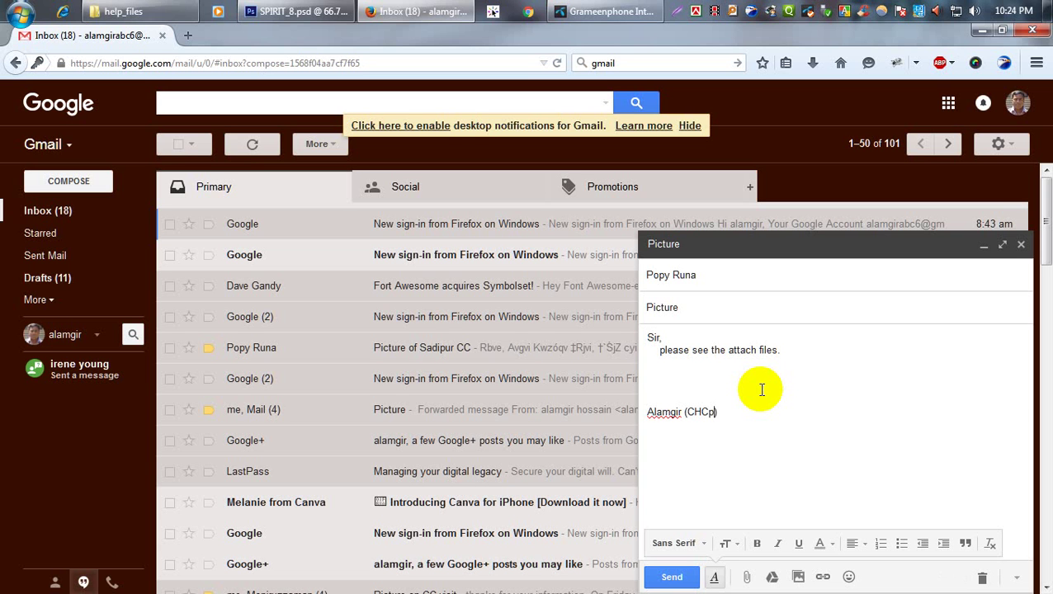
key(BackSpace)
text(P)
key(Return)
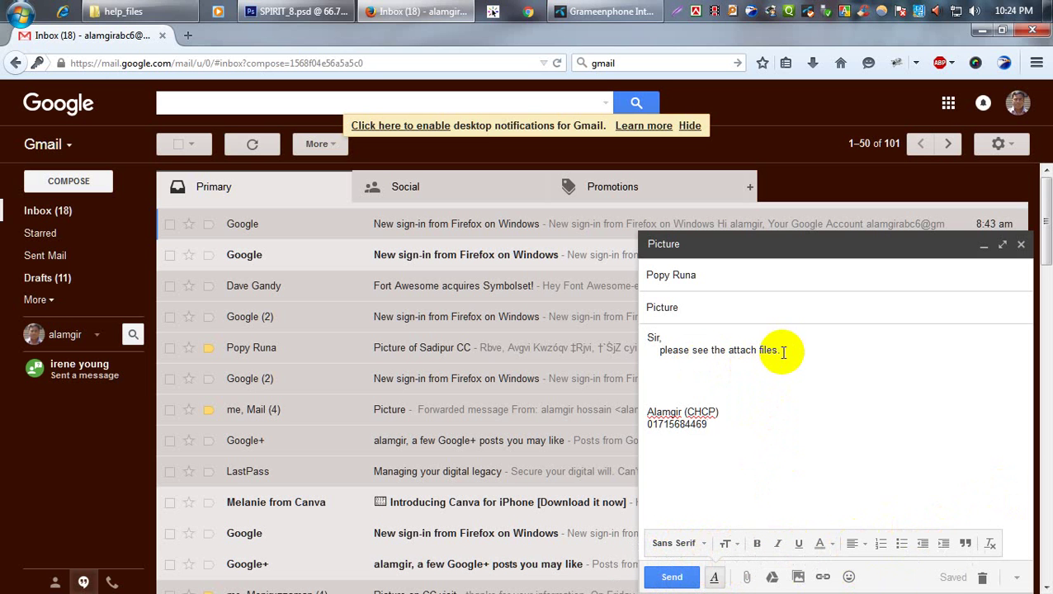
Try Small, Normal, Large and Huge sizes on the line 'please see the attach files.'.
drag(783, 352, 657, 352)
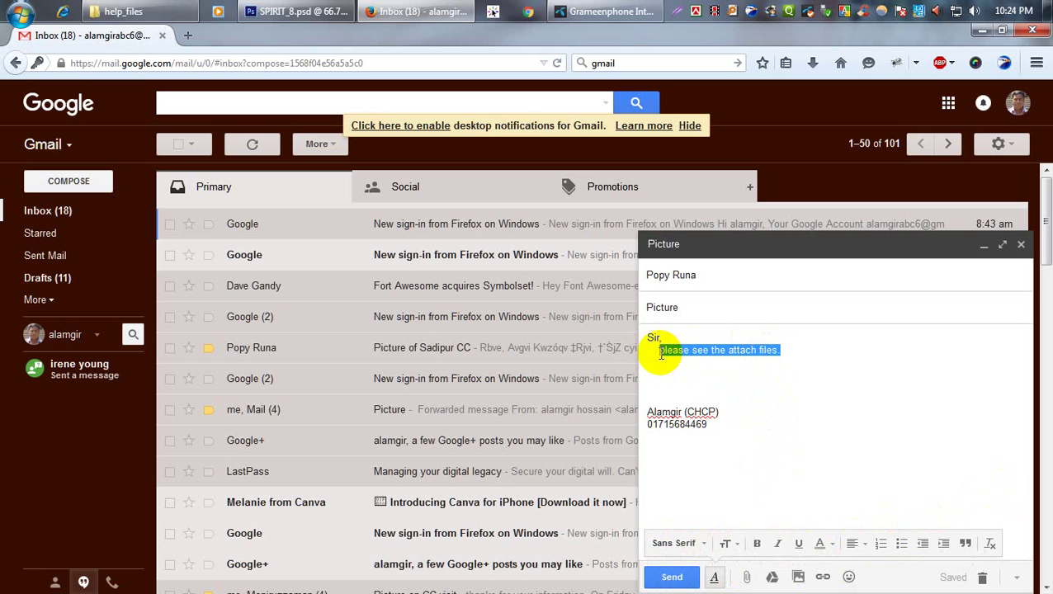
click(734, 546)
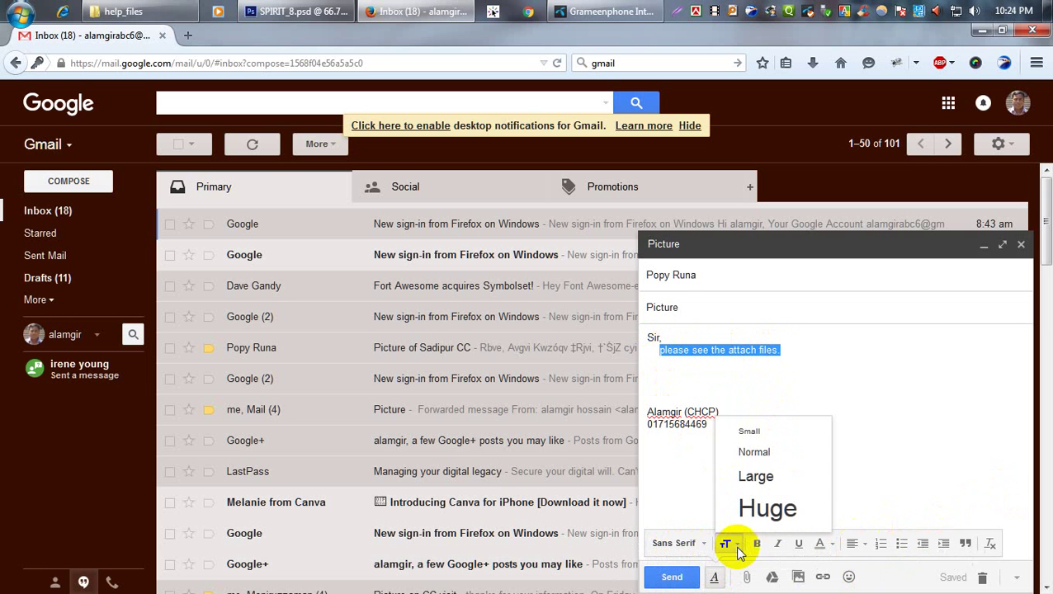
click(750, 433)
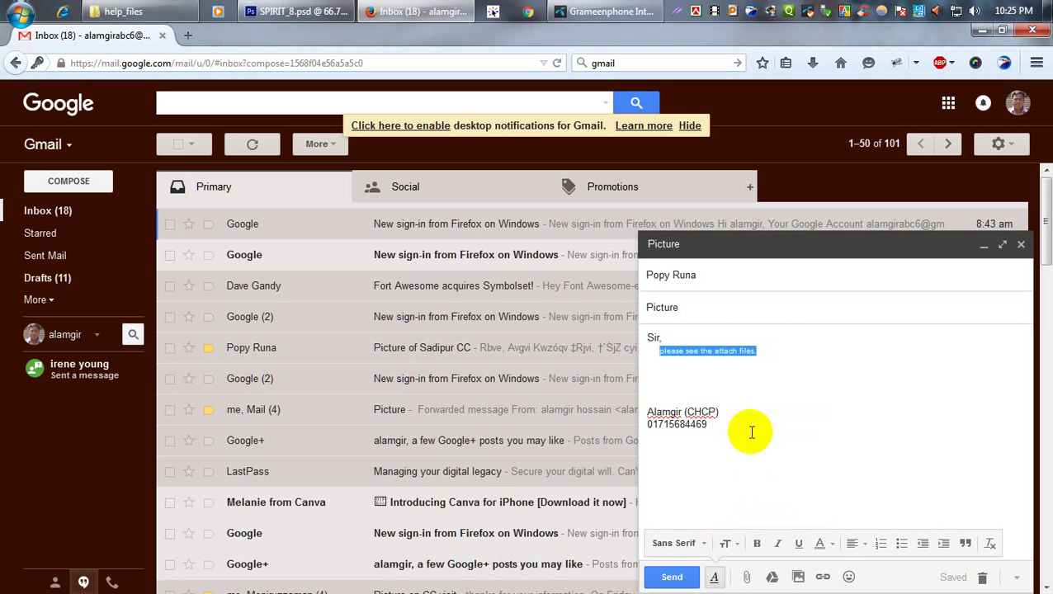
click(740, 546)
click(755, 452)
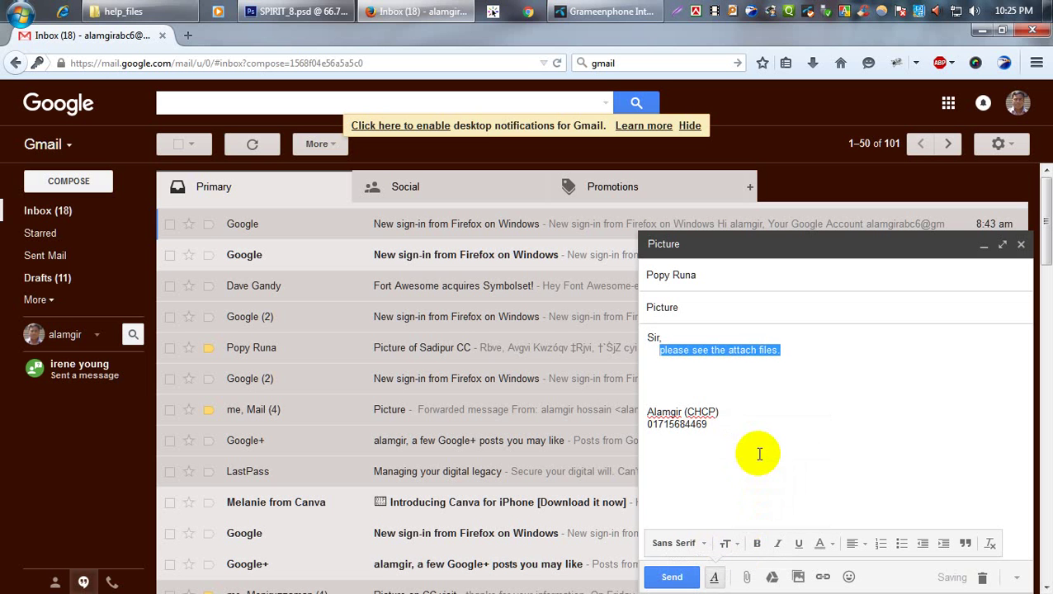
click(730, 542)
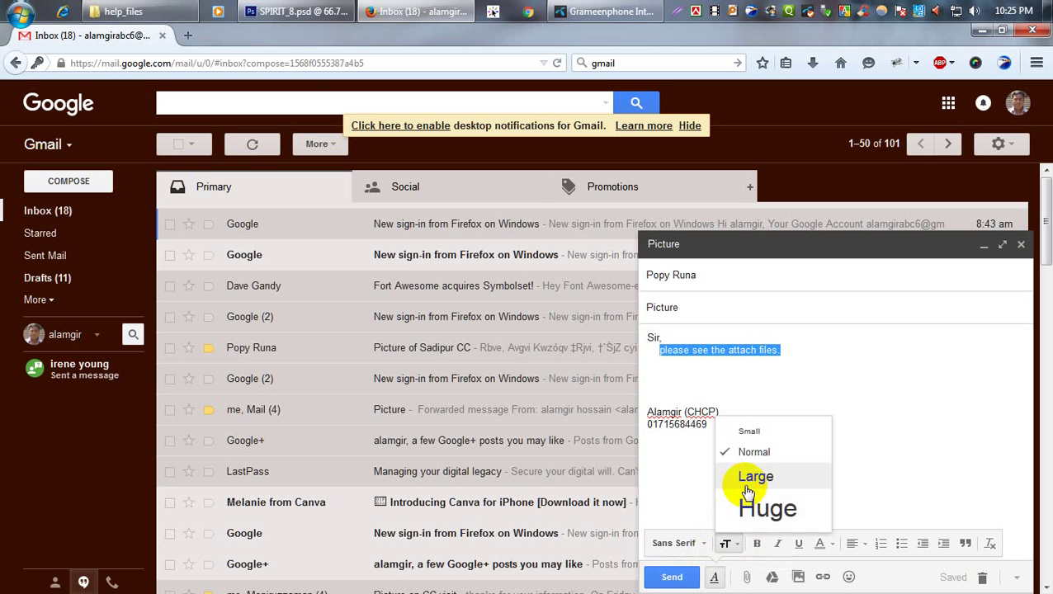
click(751, 479)
click(730, 543)
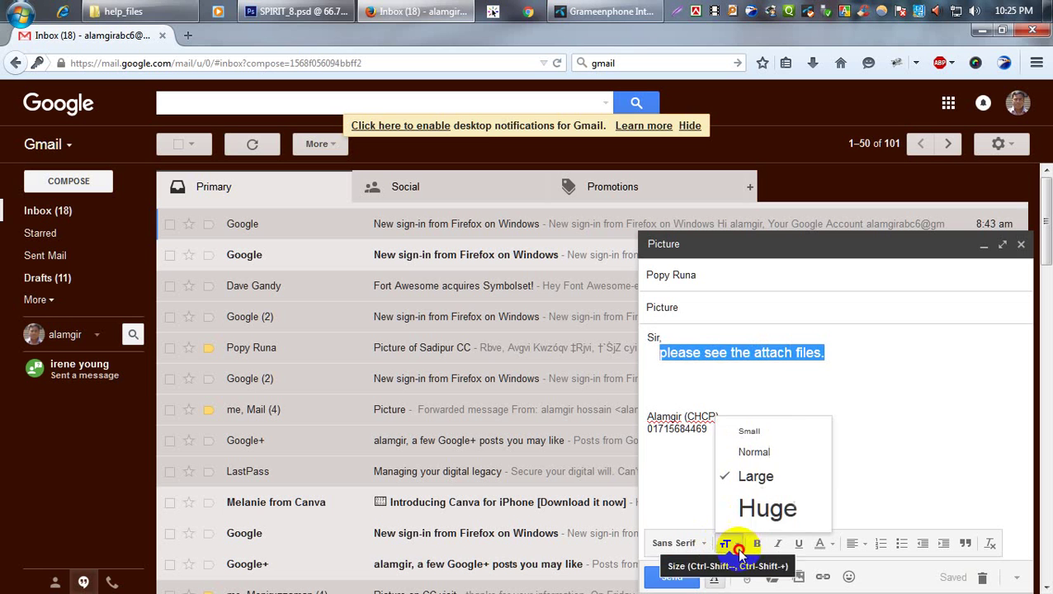
click(744, 512)
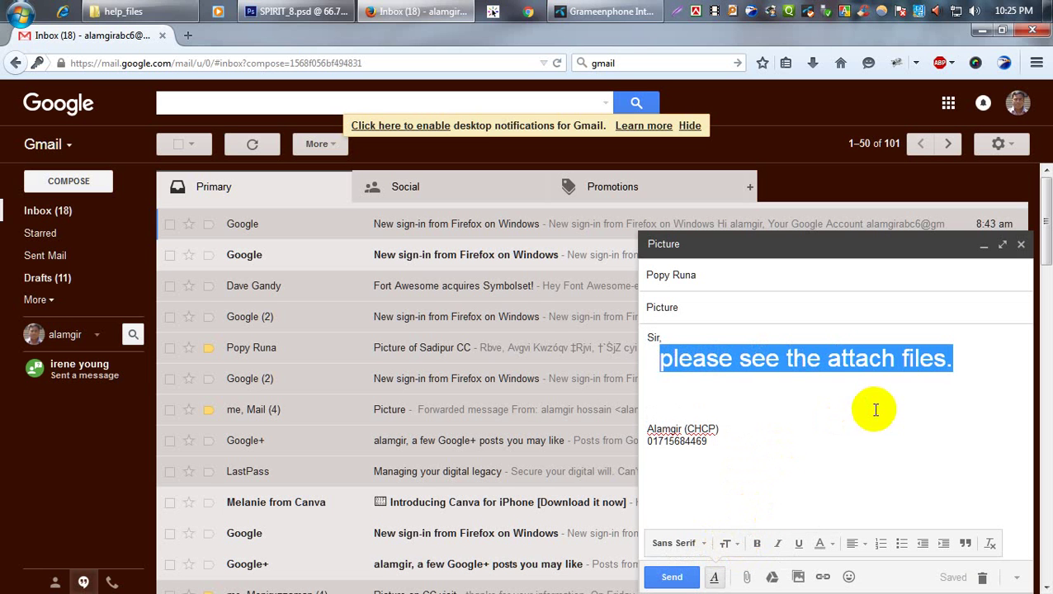
Return the line to Normal size and make it bold.
click(729, 544)
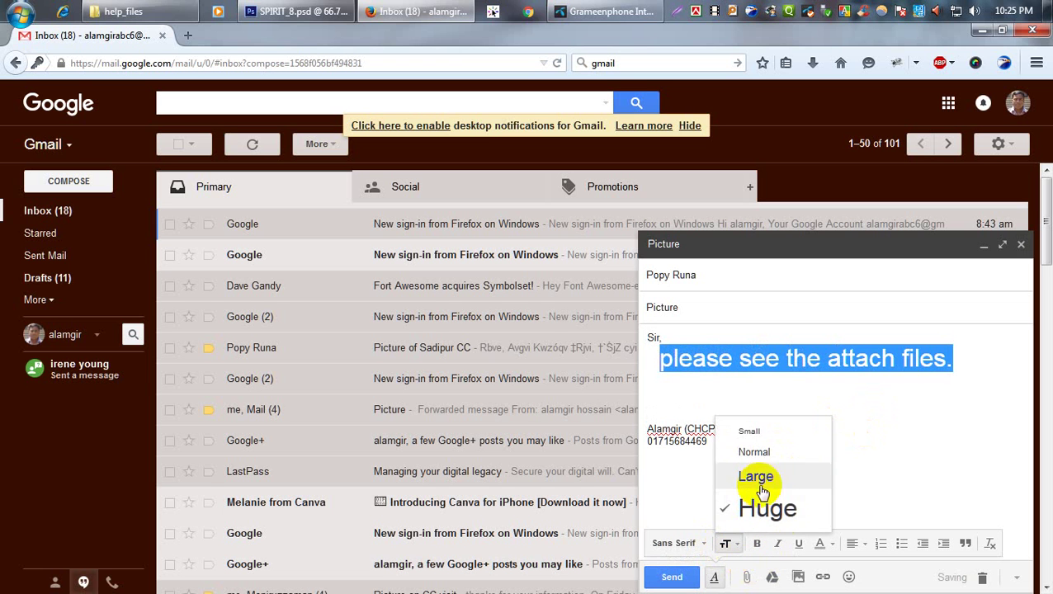
click(766, 454)
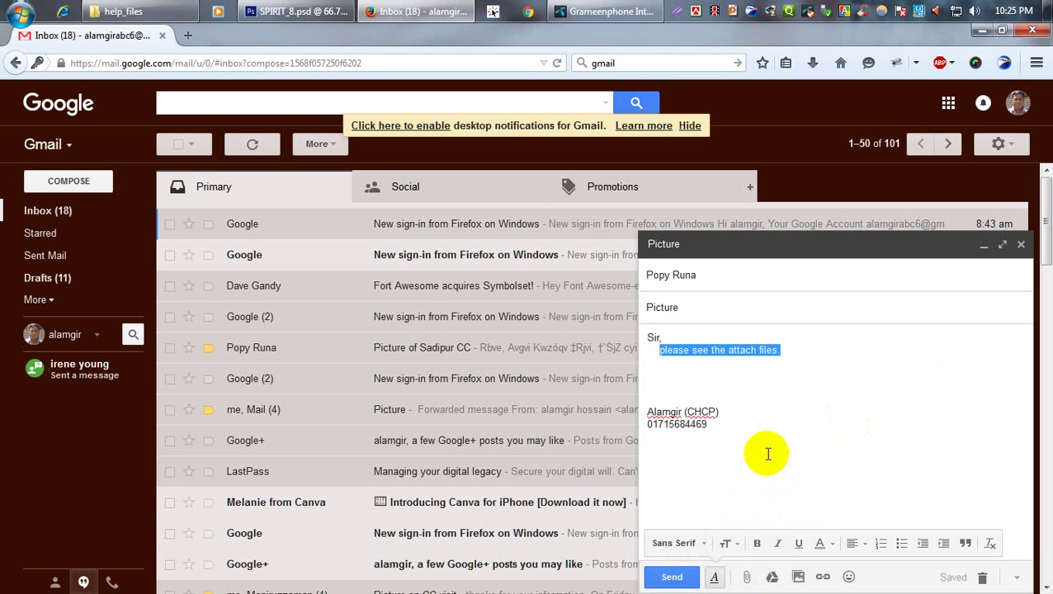
click(760, 541)
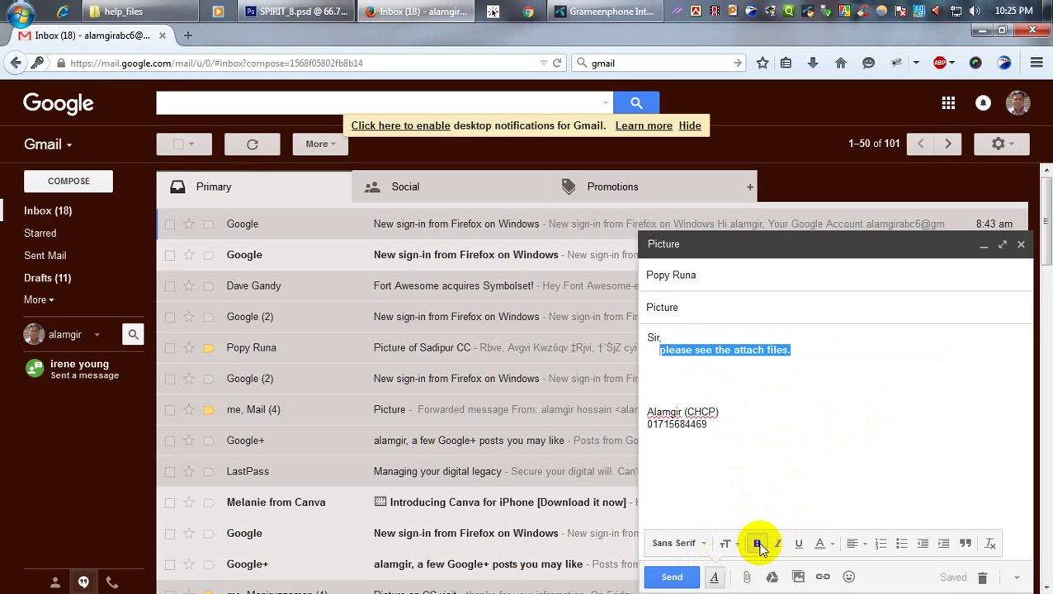
click(797, 423)
Remove bold from the line, then try italic and underline and undo each.
drag(791, 350, 660, 355)
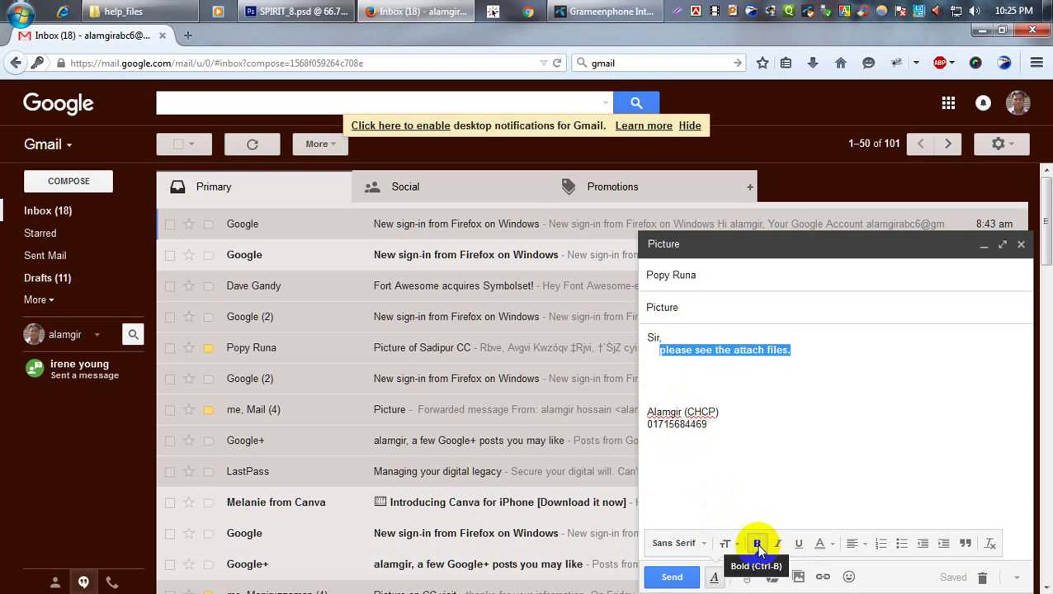
click(758, 544)
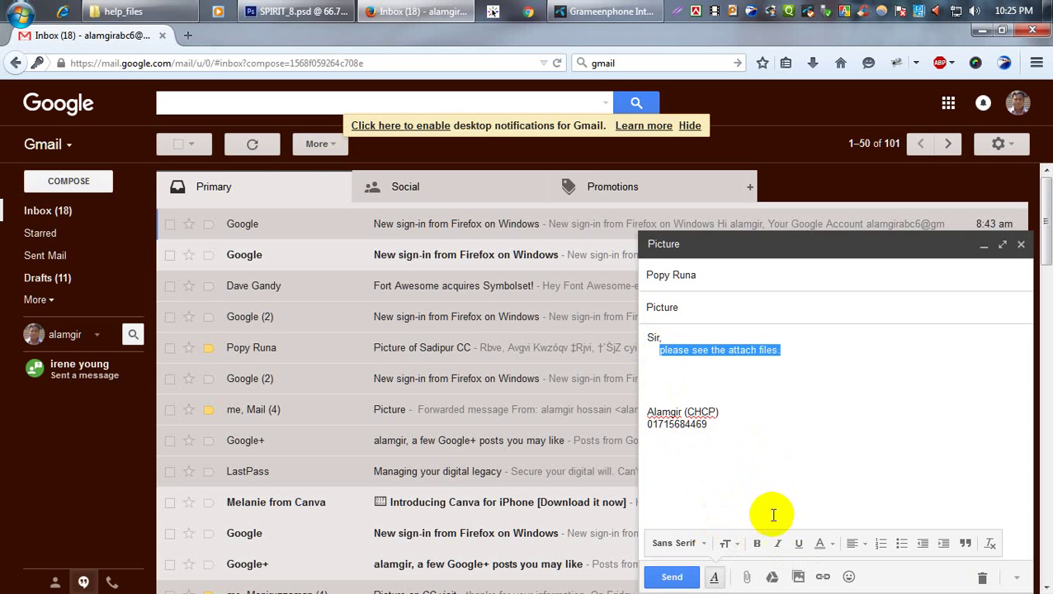
click(777, 545)
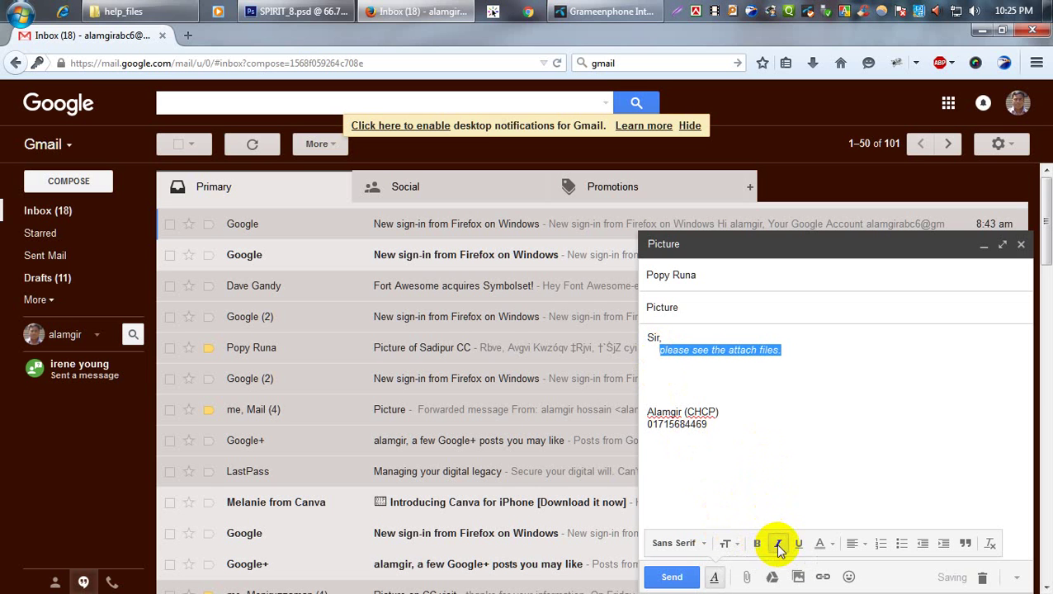
click(775, 383)
drag(780, 352, 660, 351)
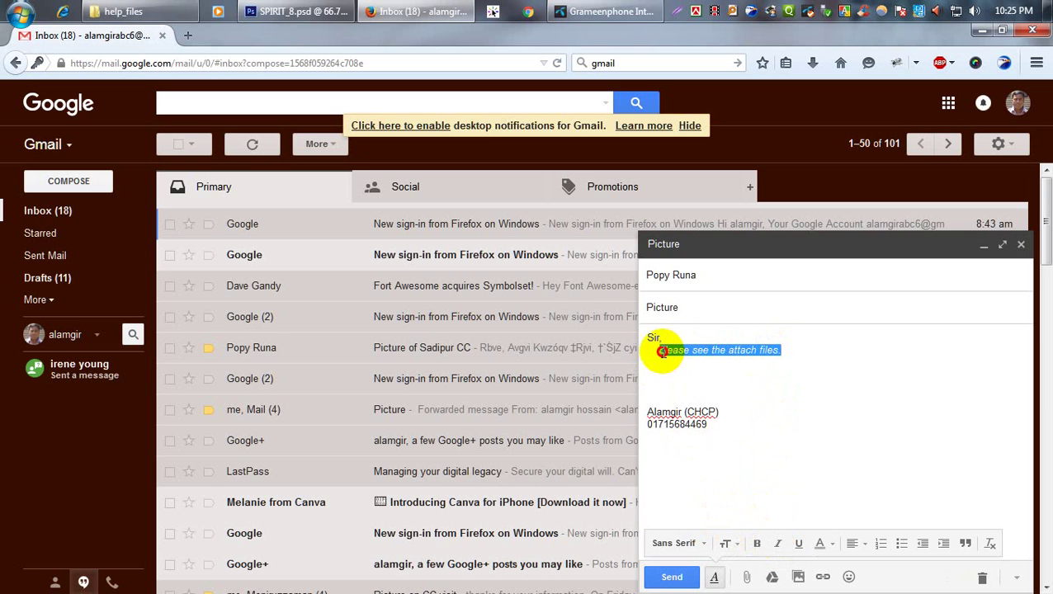
click(779, 548)
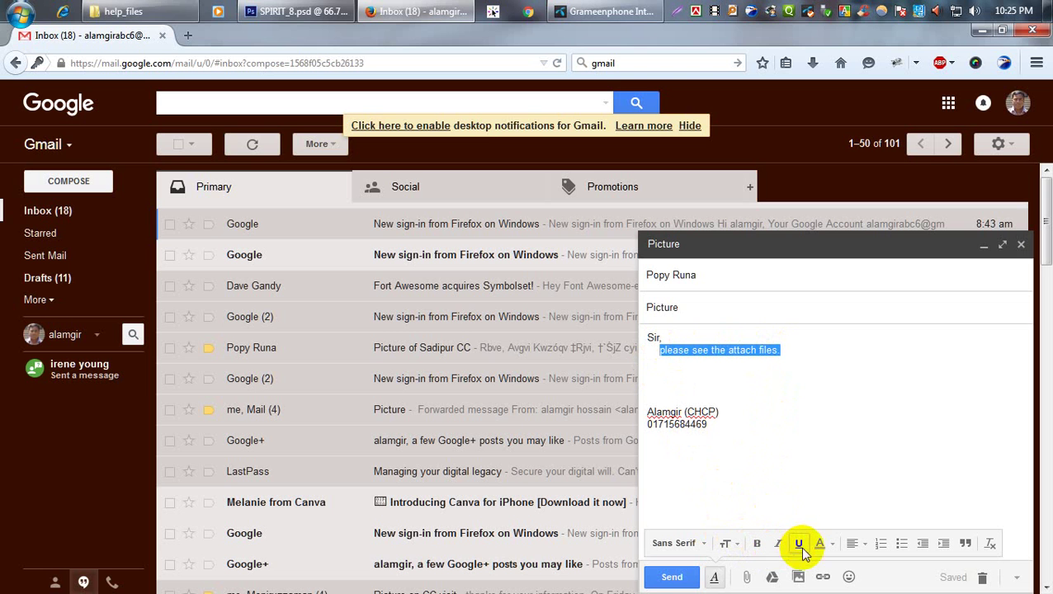
click(798, 543)
click(787, 394)
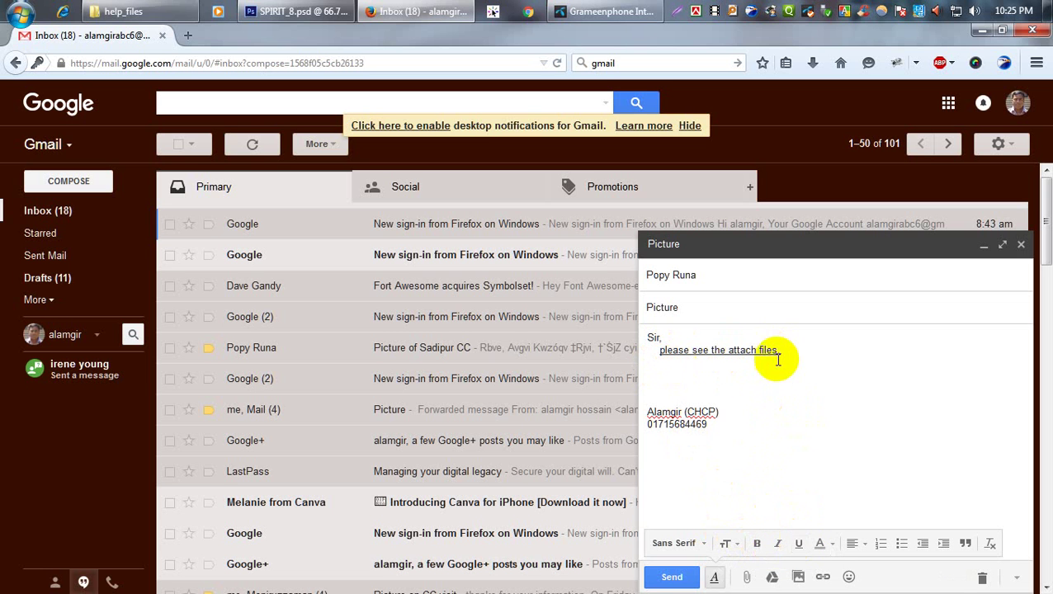
drag(781, 350, 659, 353)
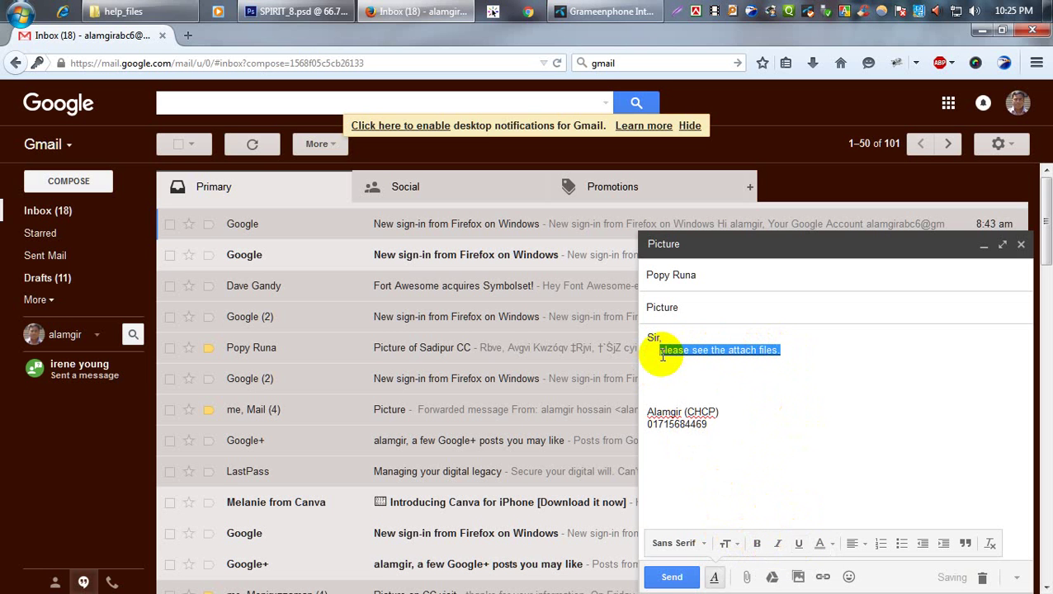
click(799, 545)
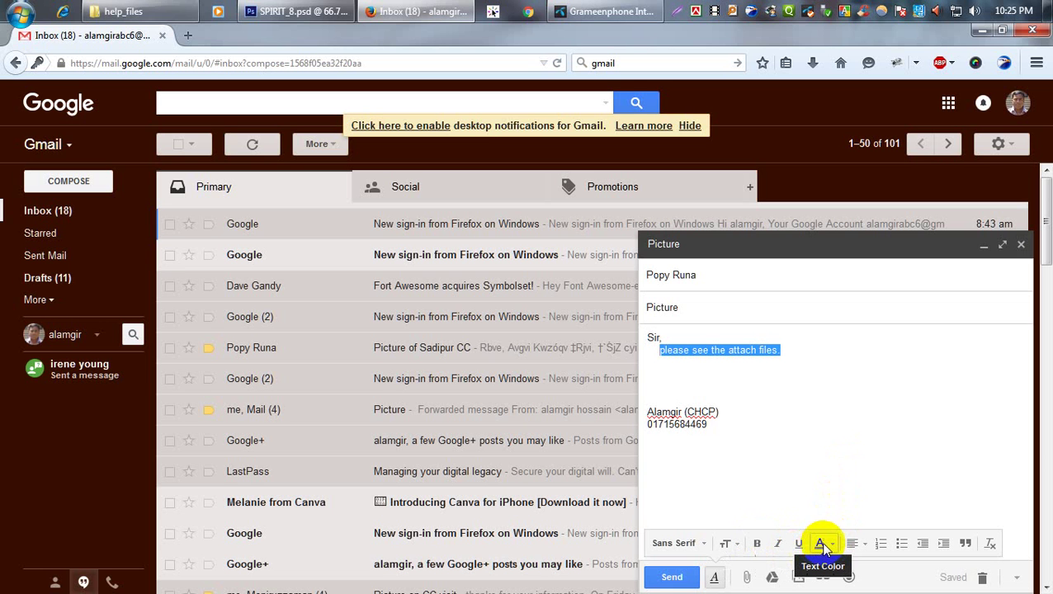
Color the line magenta, then change its text color back to black.
click(821, 543)
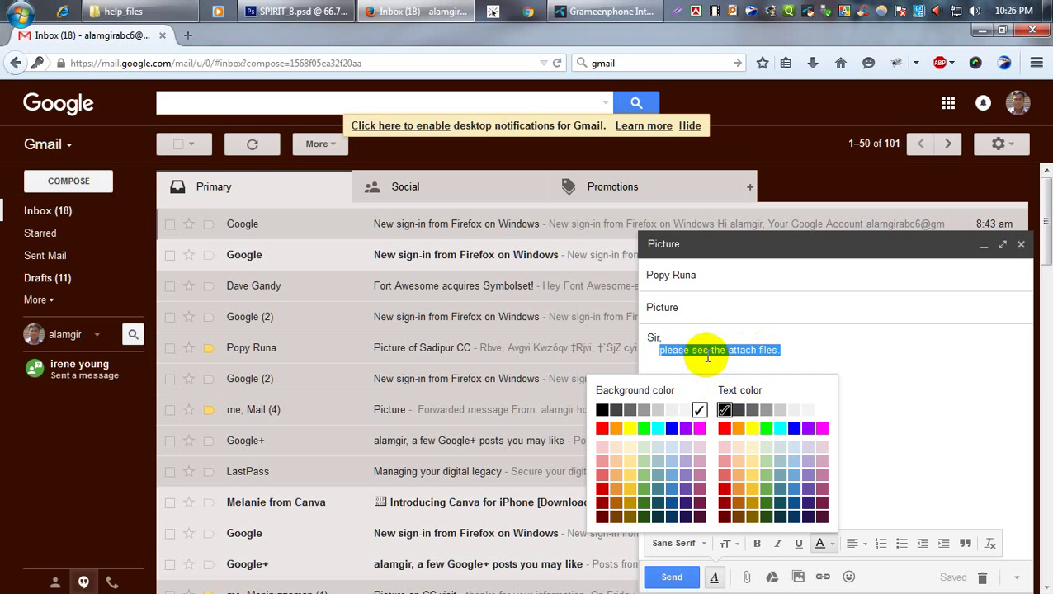
click(822, 500)
click(799, 387)
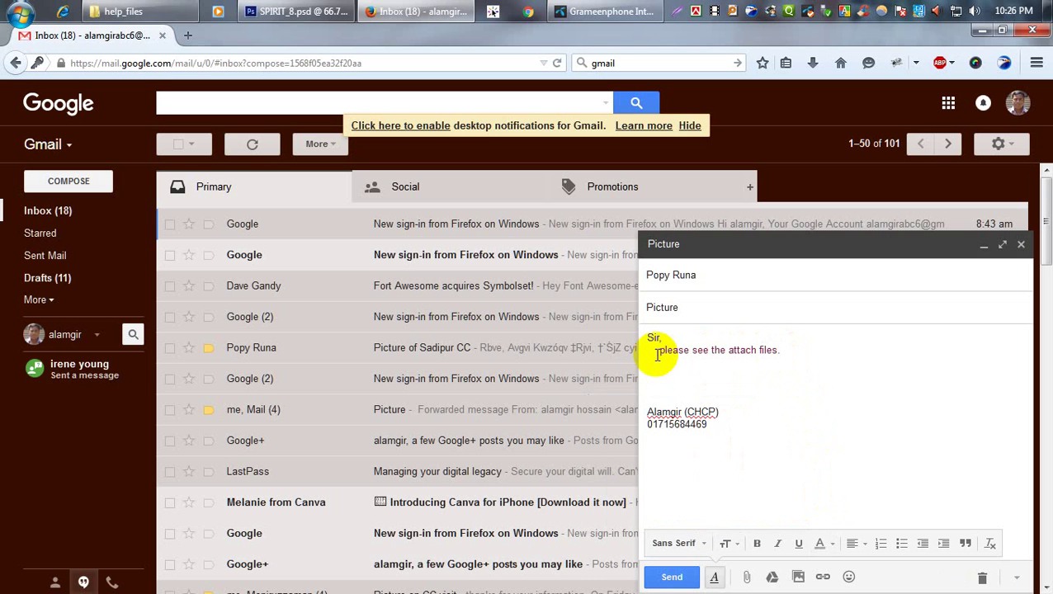
drag(656, 351, 784, 353)
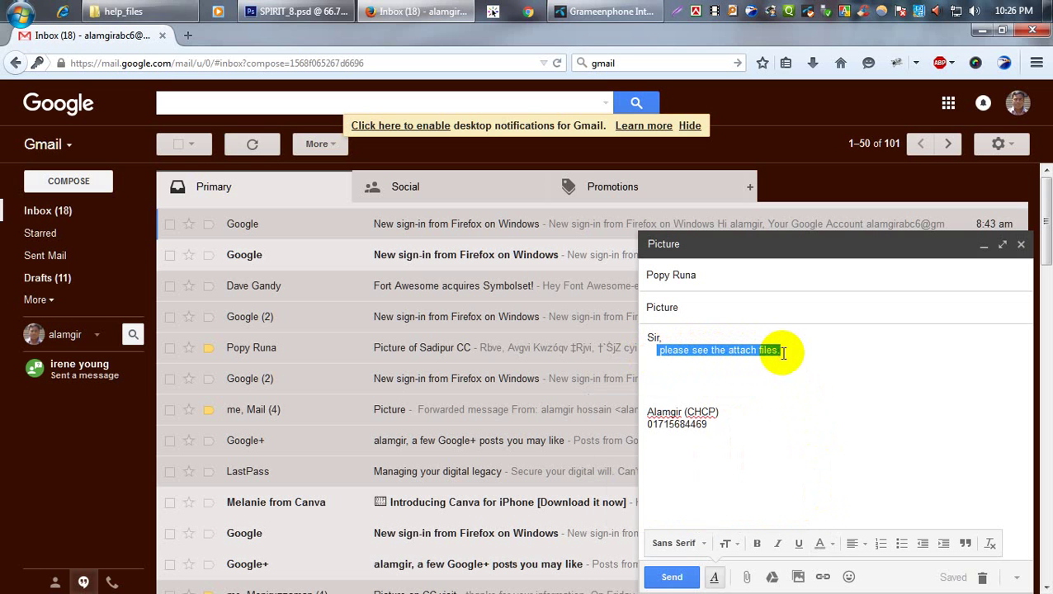
click(831, 547)
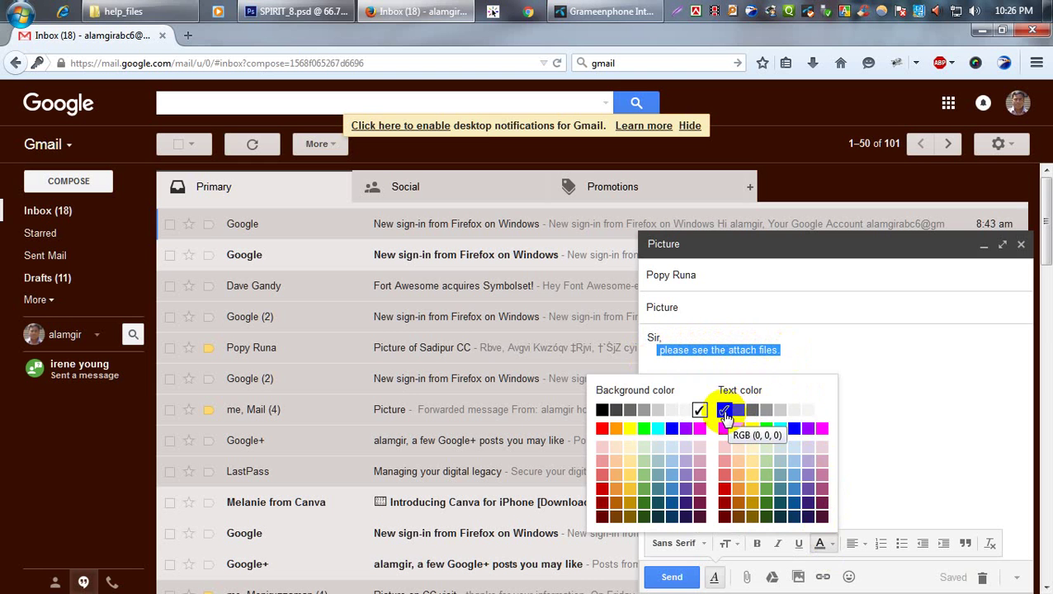
click(724, 411)
click(745, 388)
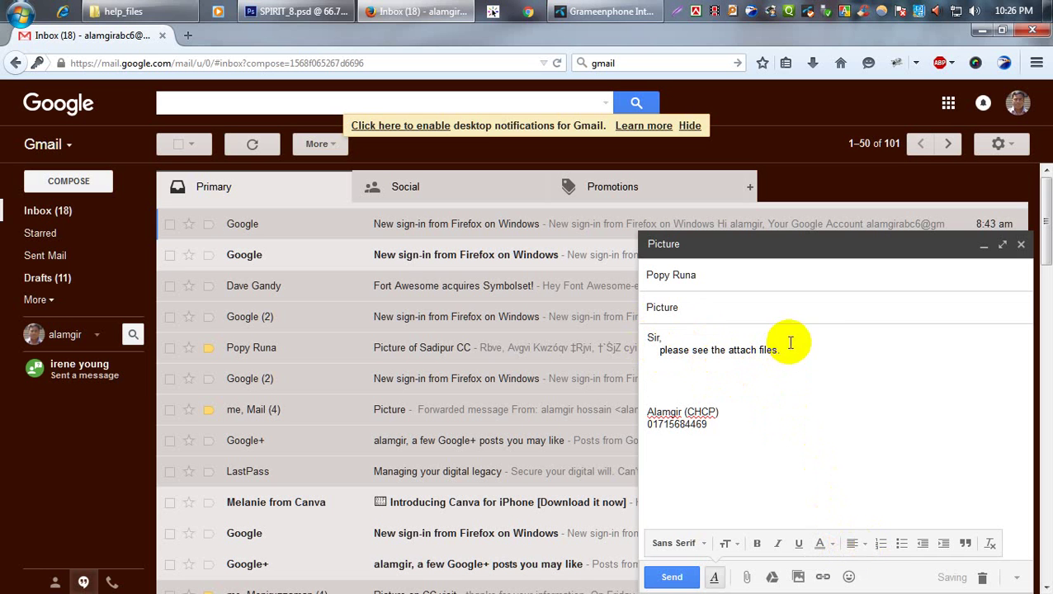
click(858, 544)
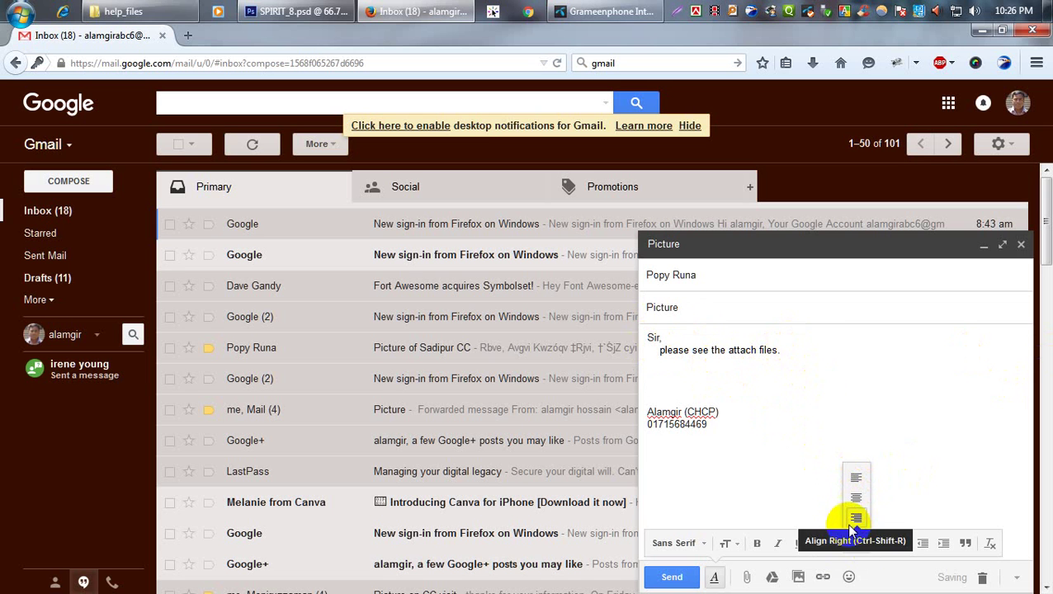
click(855, 498)
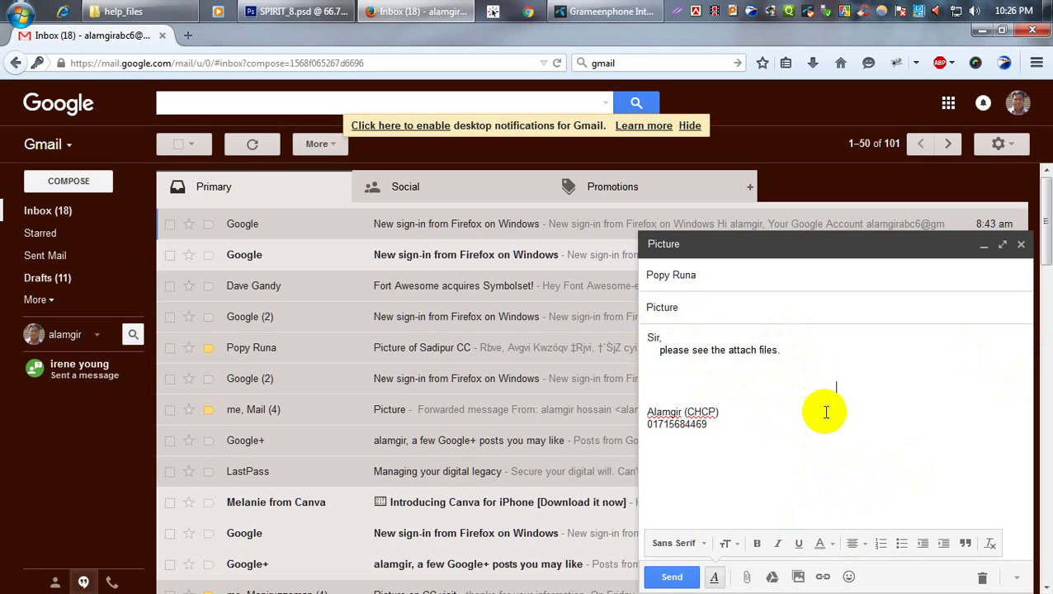
drag(785, 355, 662, 353)
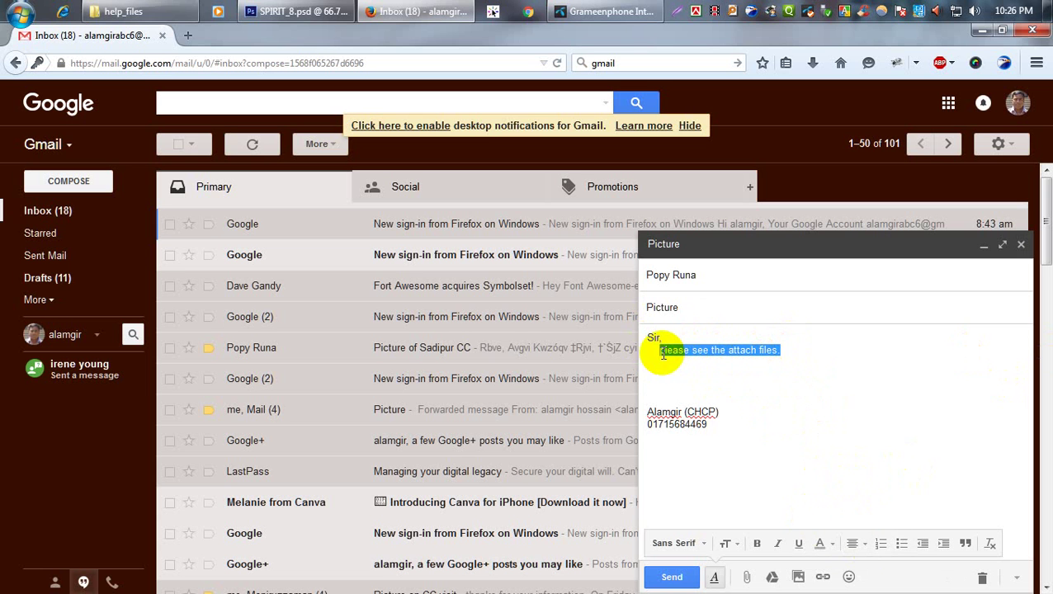
click(858, 544)
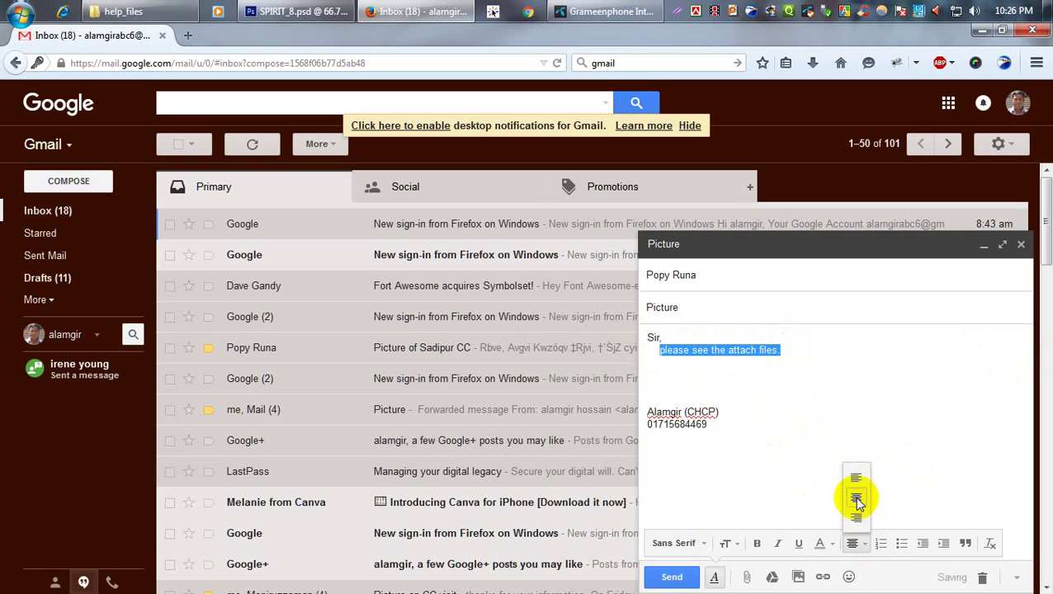
click(856, 499)
click(858, 545)
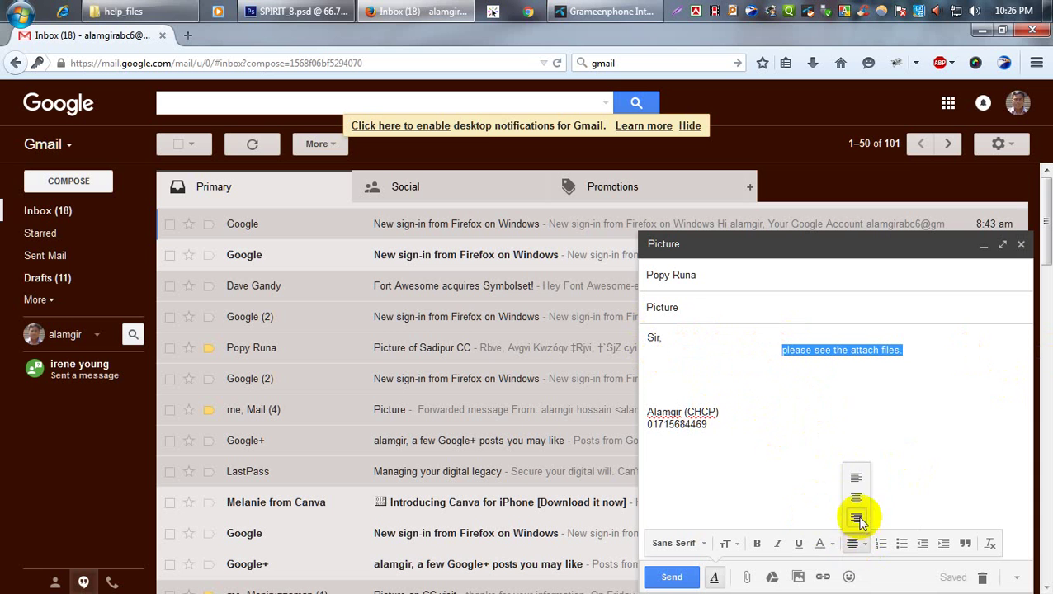
click(856, 518)
click(856, 545)
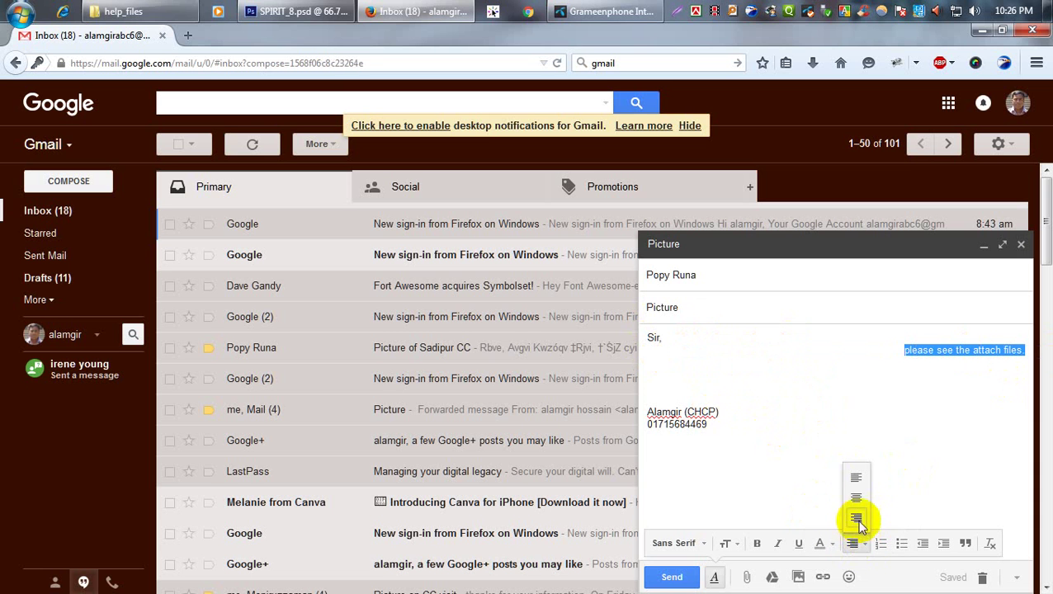
click(856, 498)
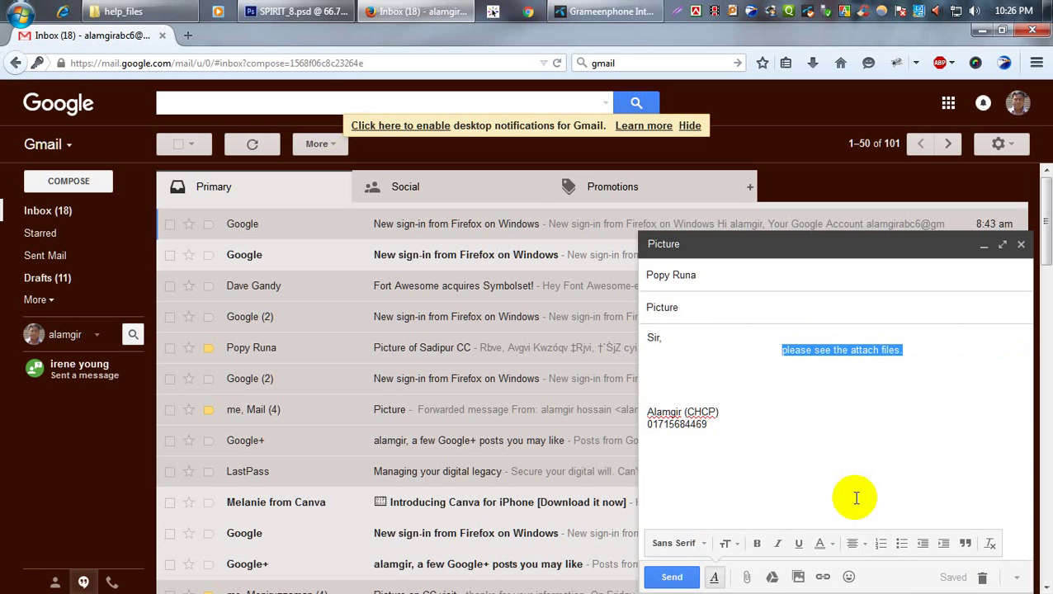
click(855, 543)
click(856, 479)
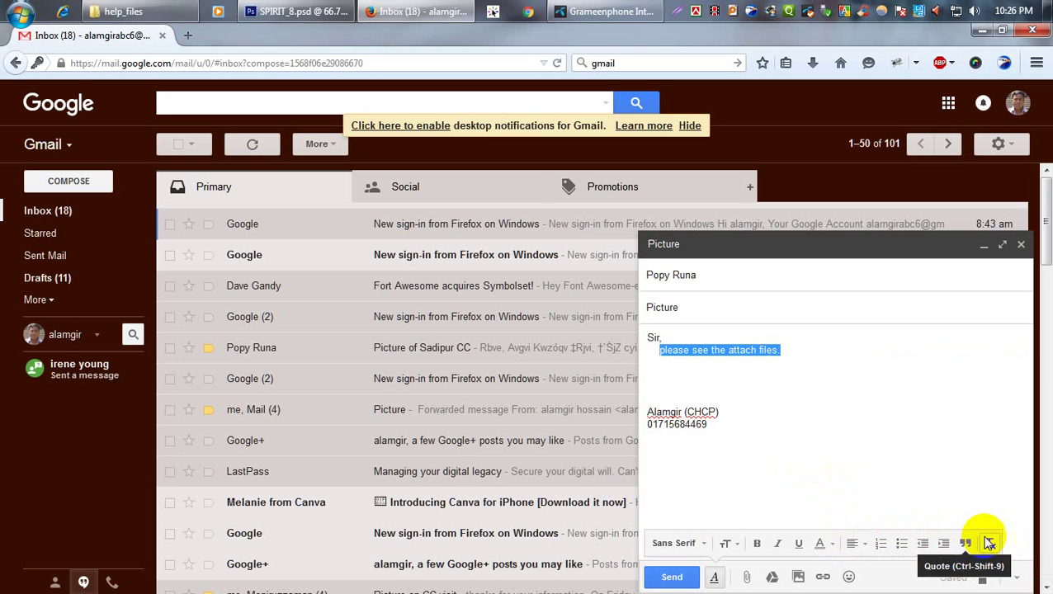
click(784, 411)
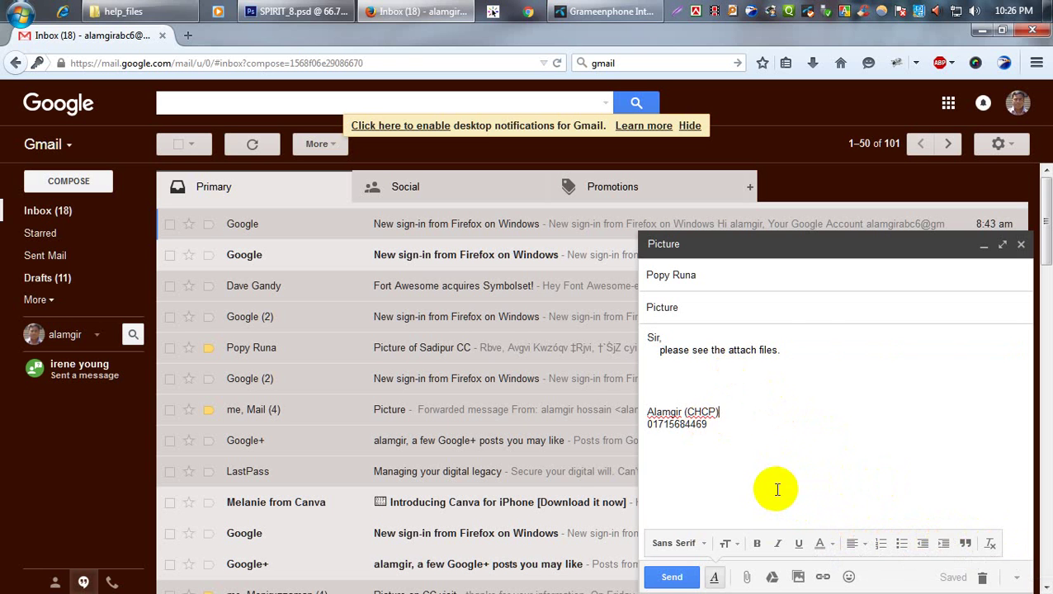
Attach Tulips.jpg from Libraries > Pictures > Sample Pictures.
click(746, 577)
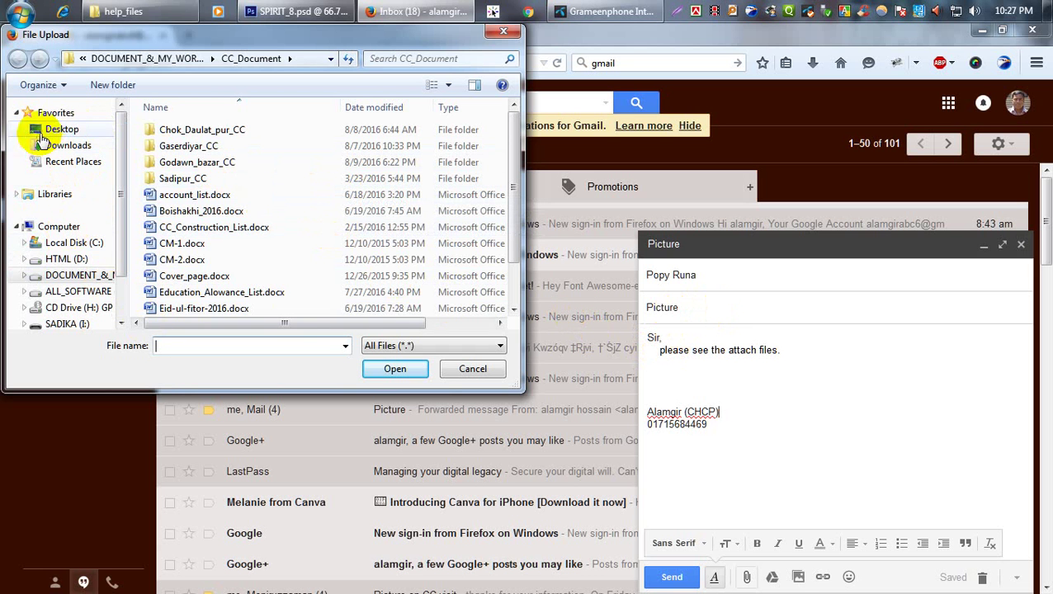
click(17, 194)
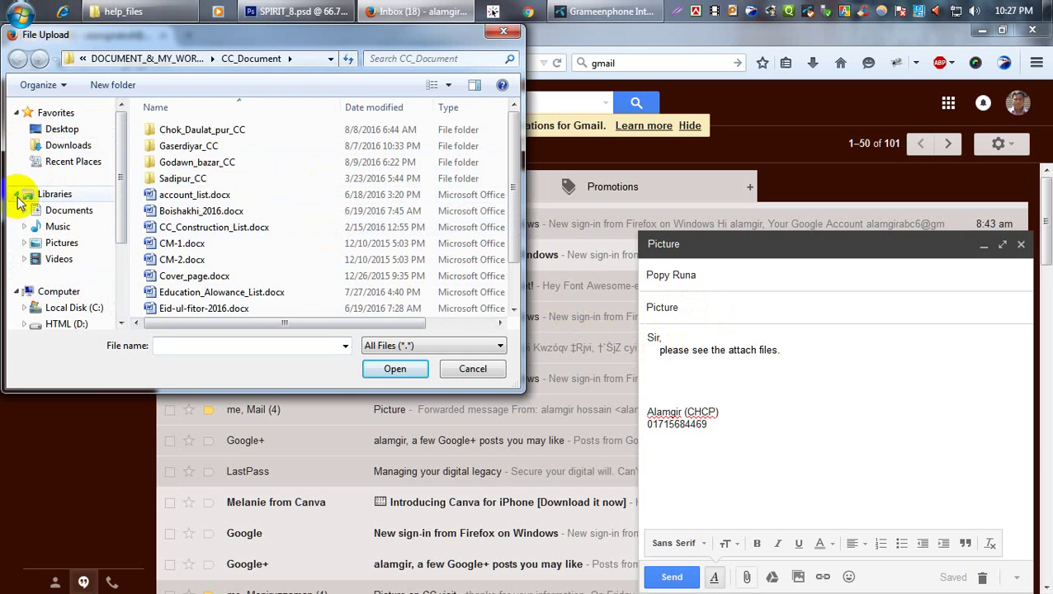
click(60, 244)
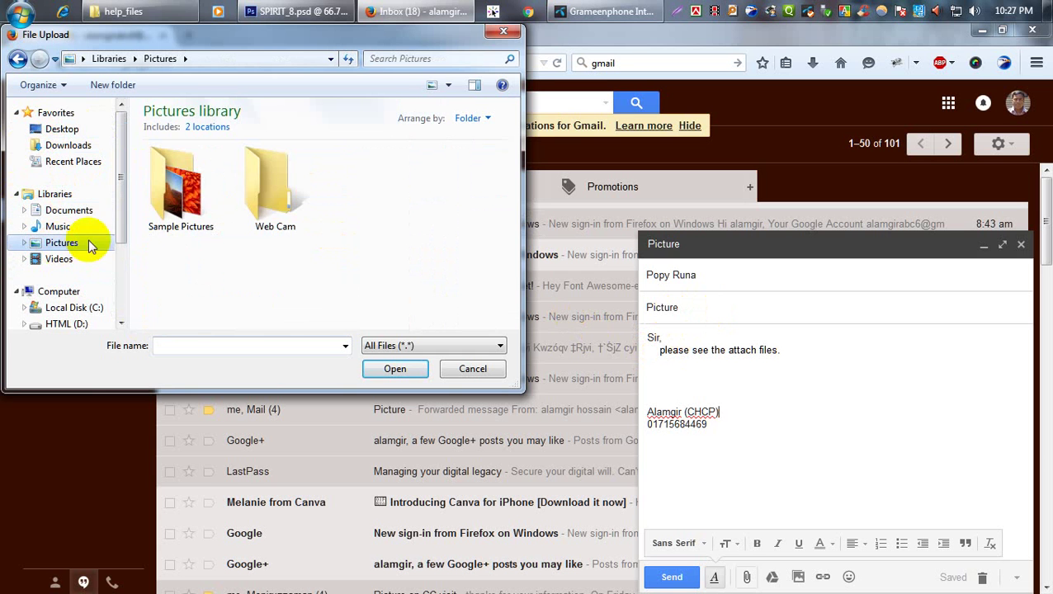
double_click(183, 192)
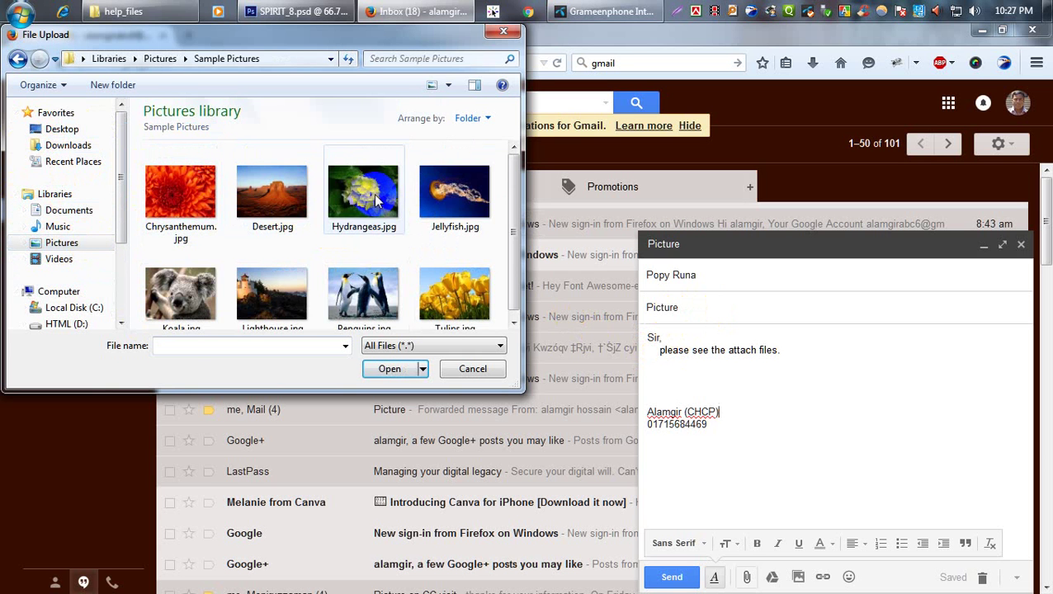
double_click(434, 309)
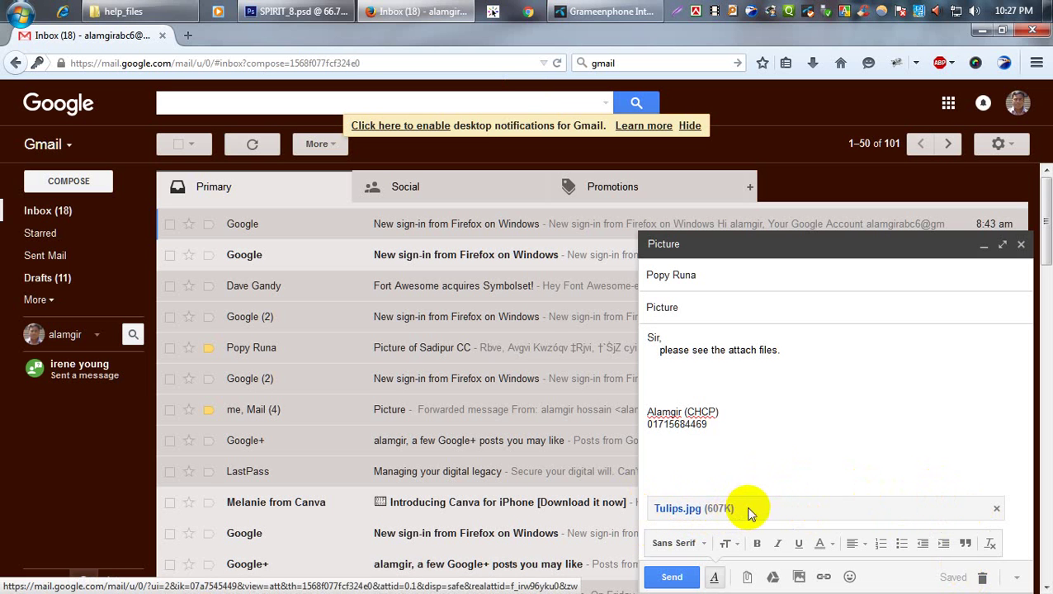
Attach Chrysanthemum.jpg as a second file and bring up the Insert Photo window.
click(748, 580)
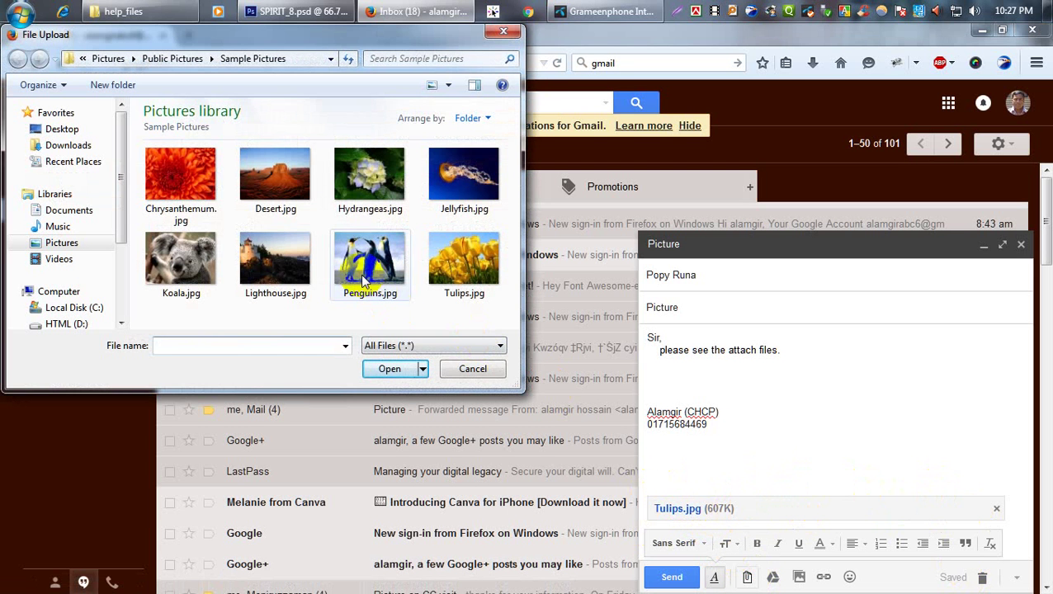
double_click(190, 184)
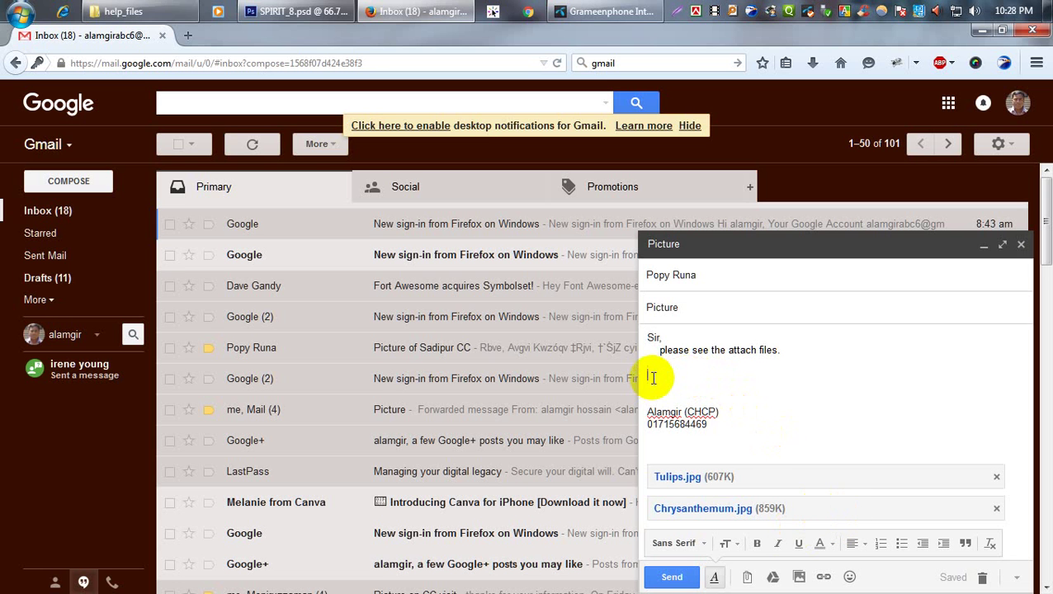
click(798, 577)
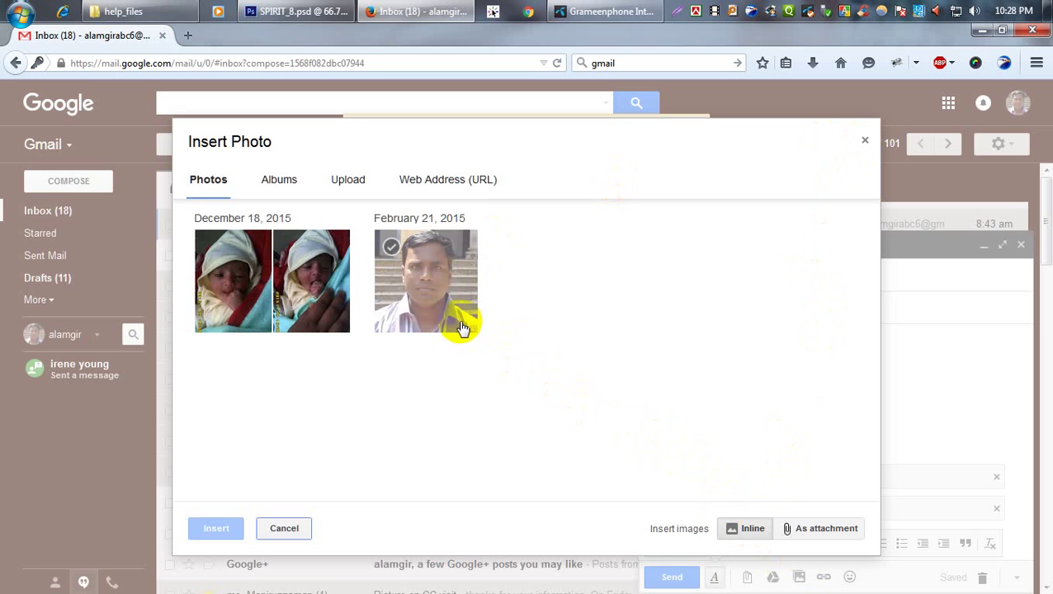
Try uploading IMG00307.jpg inline, then close Insert Photo after the upload error.
click(350, 182)
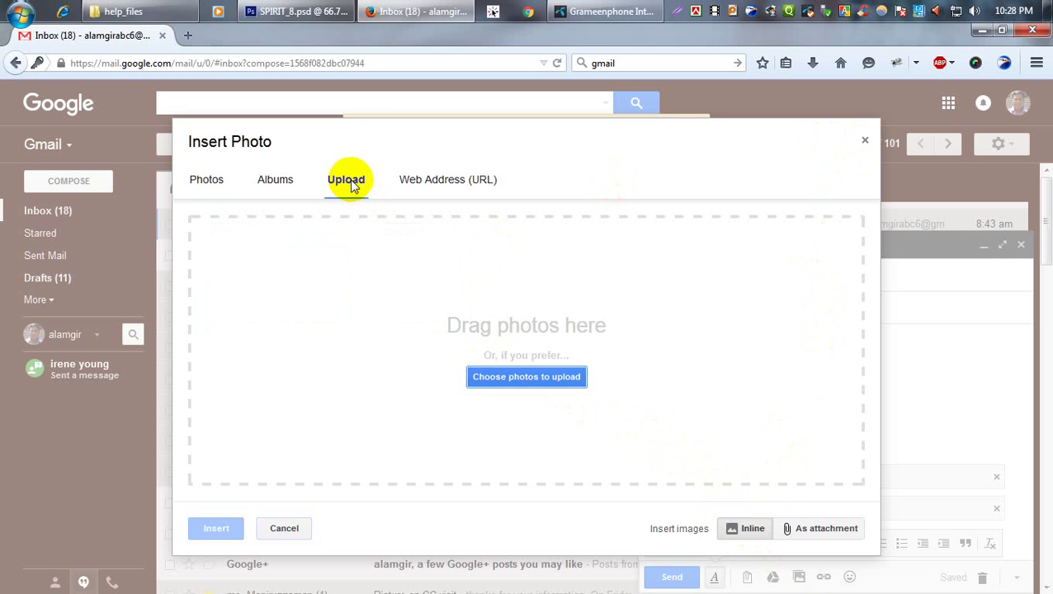
click(538, 376)
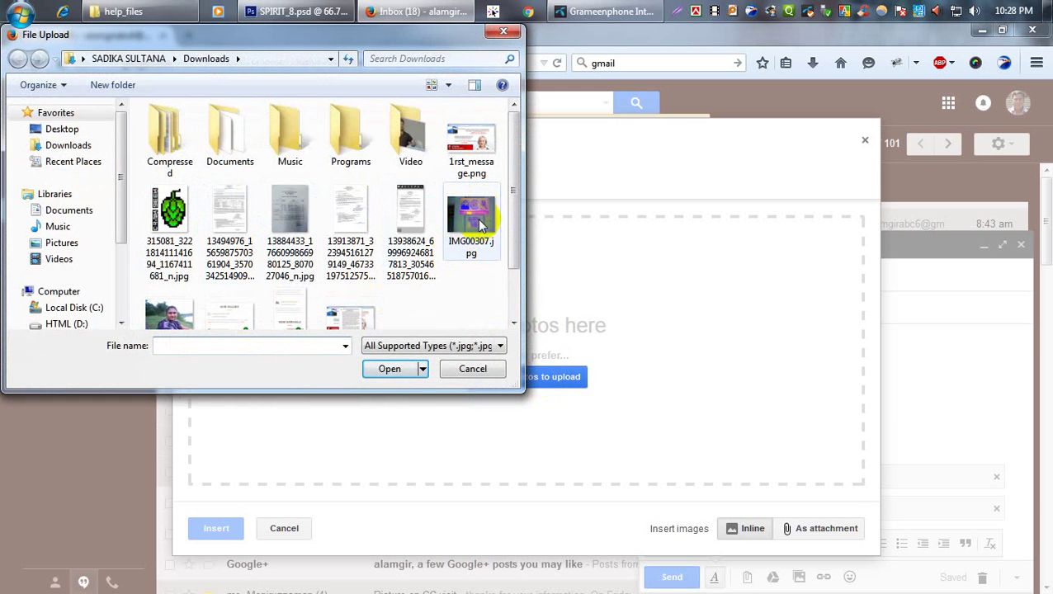
double_click(476, 224)
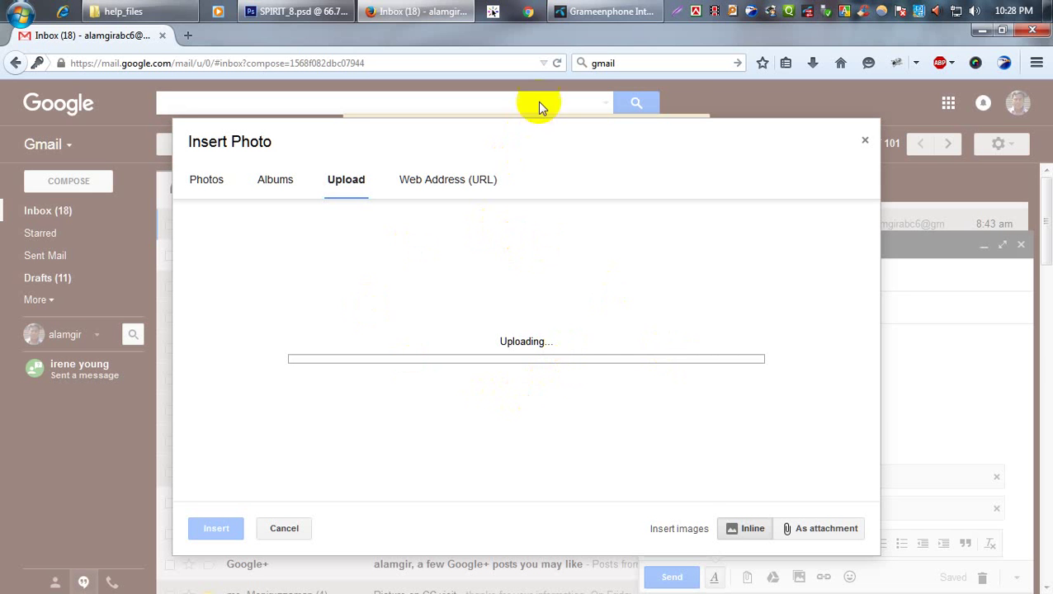
click(615, 12)
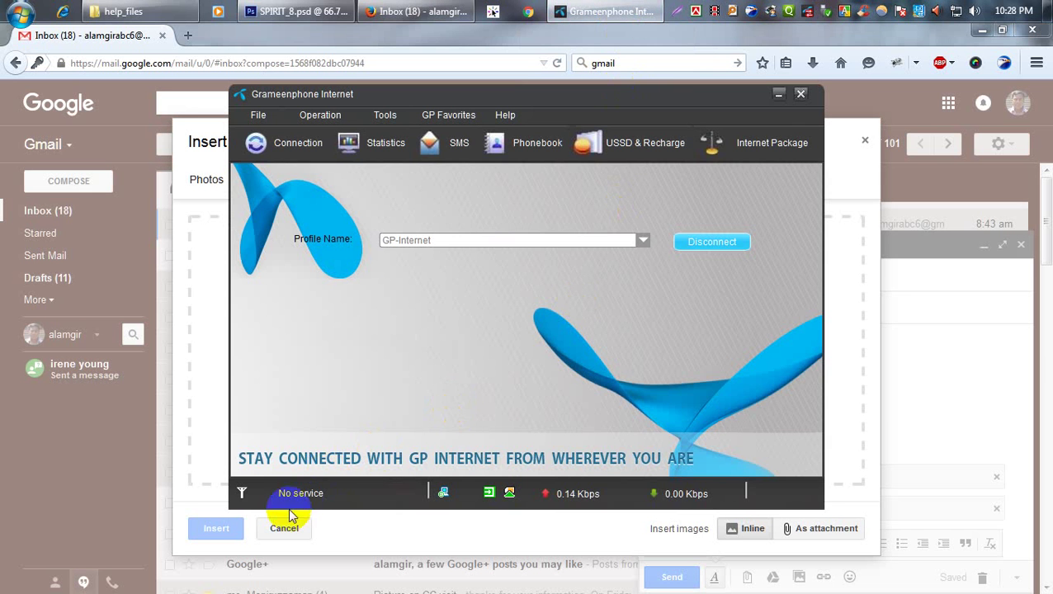
click(867, 151)
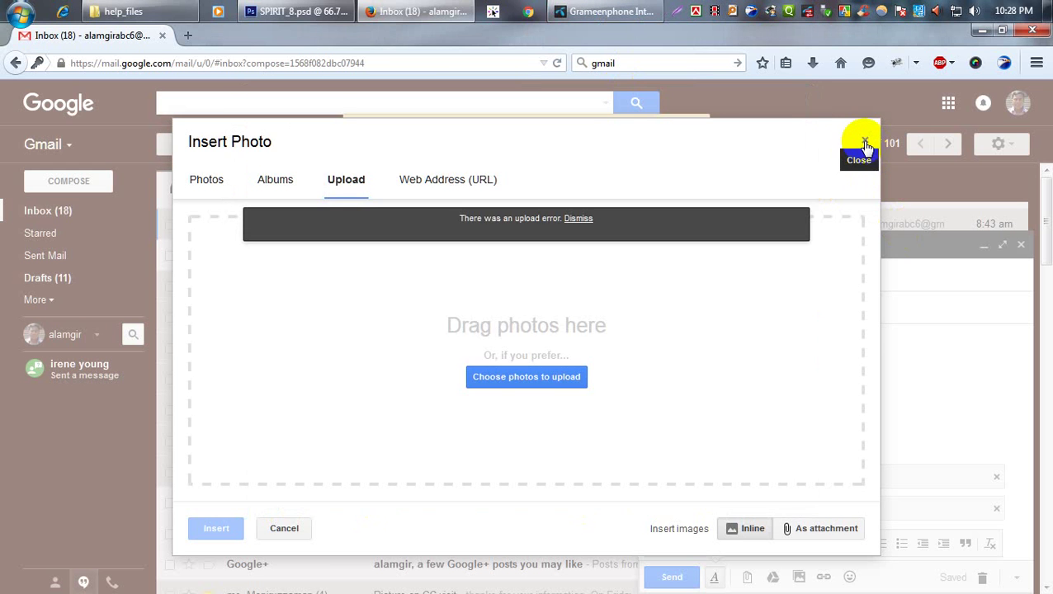
click(864, 143)
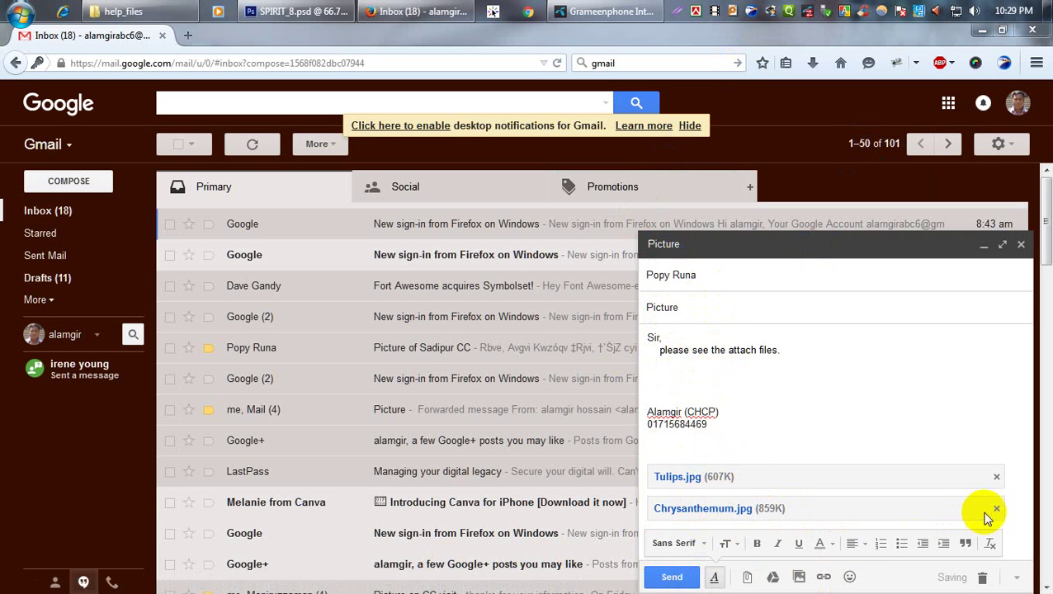
Send the Picture message and open the sent copy via View message.
click(674, 577)
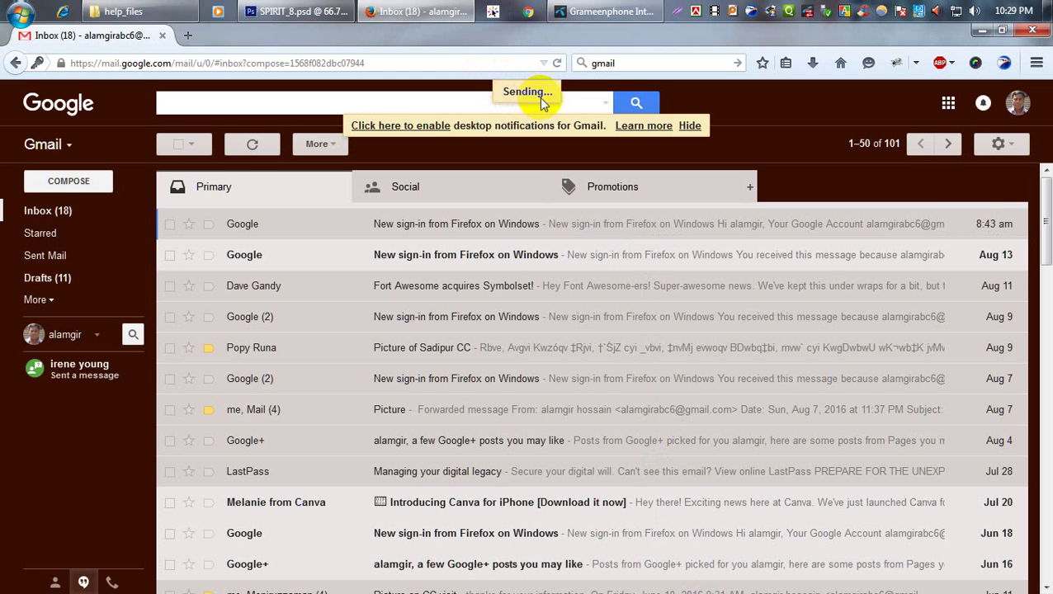
click(603, 11)
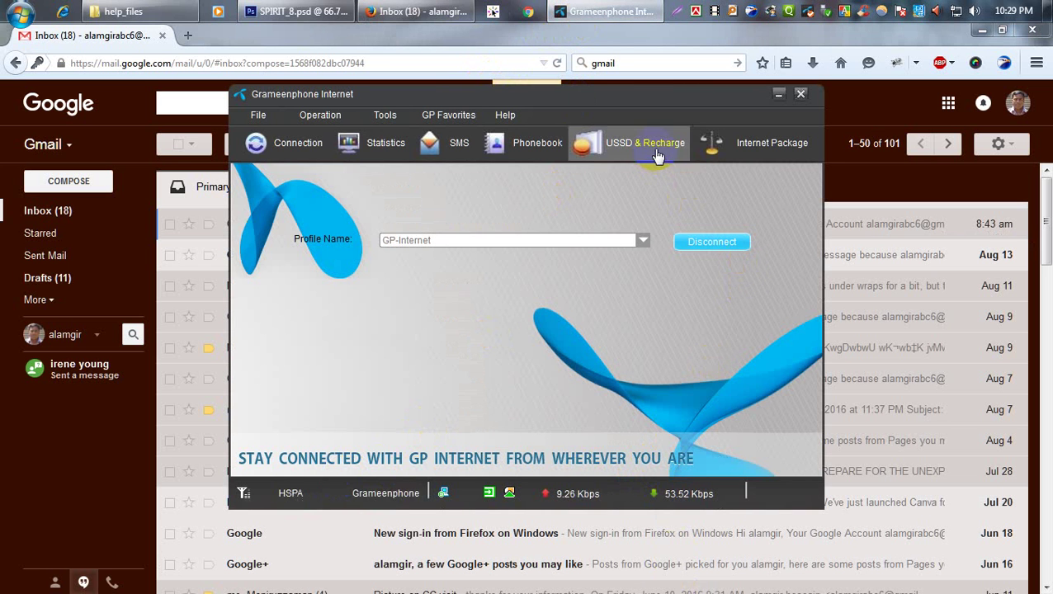
click(863, 100)
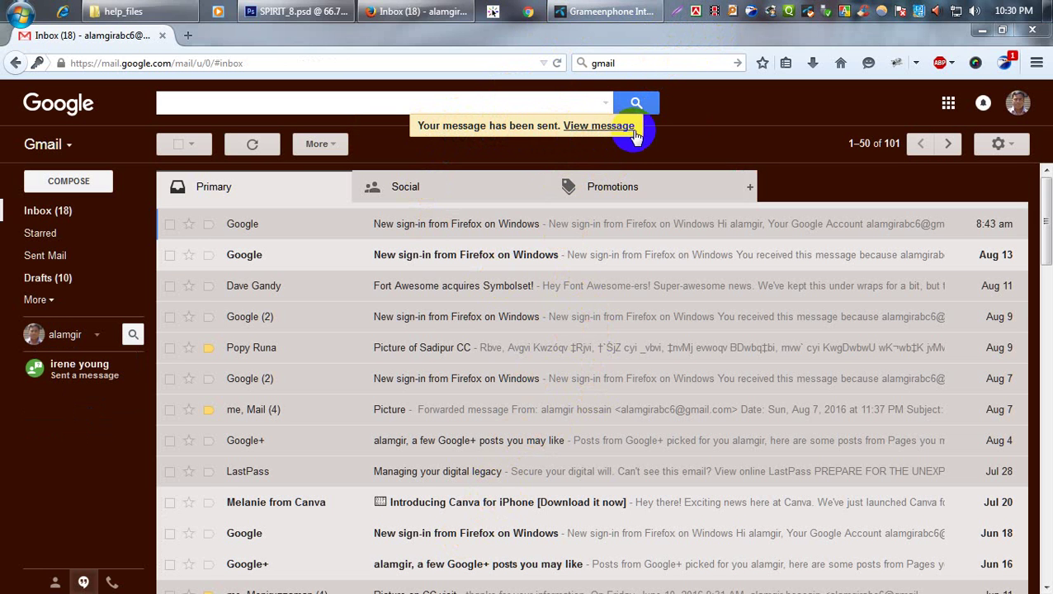
click(596, 127)
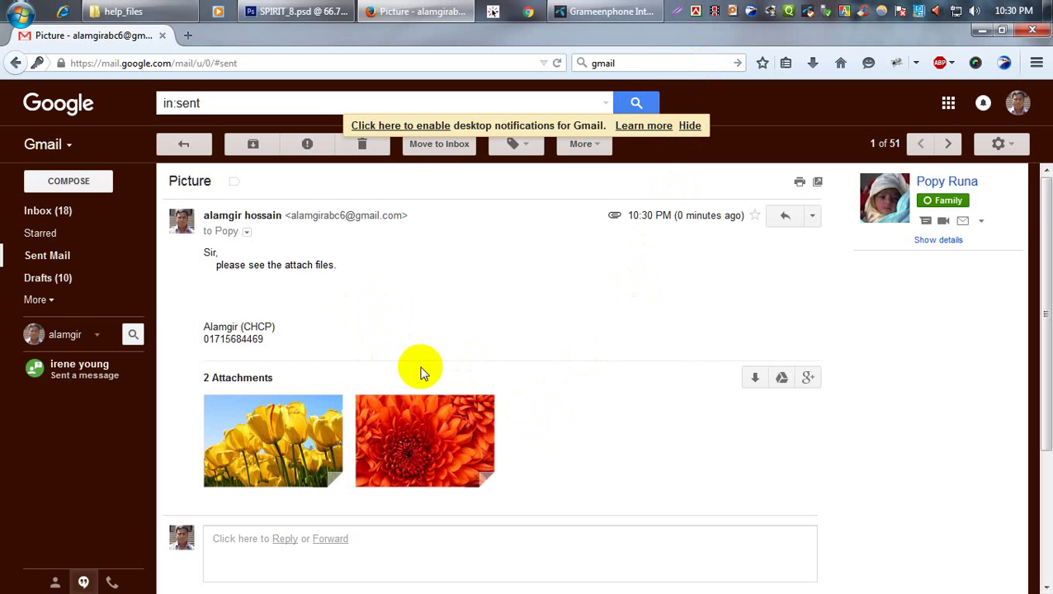
Check the sent Picture message's recipient and subject details, then dismiss the details popup.
scroll(459, 376, down, 3)
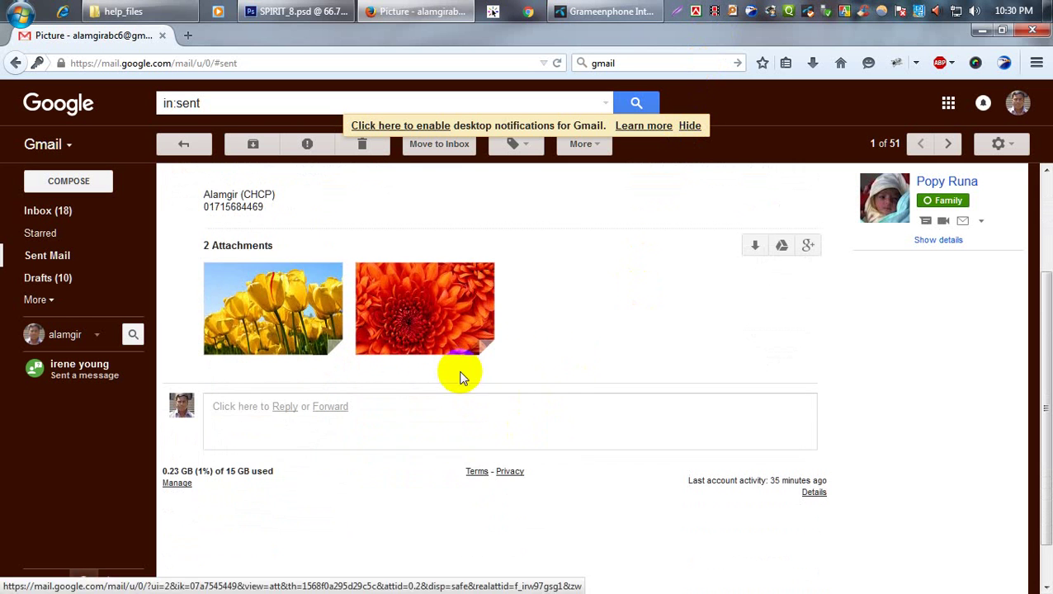
scroll(462, 301, up, 3)
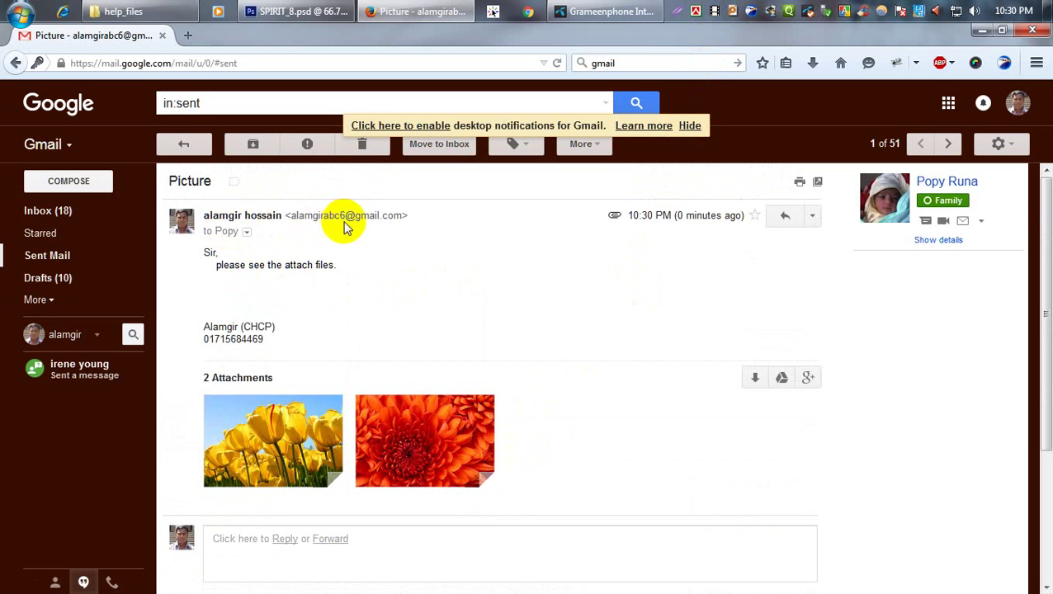
click(246, 233)
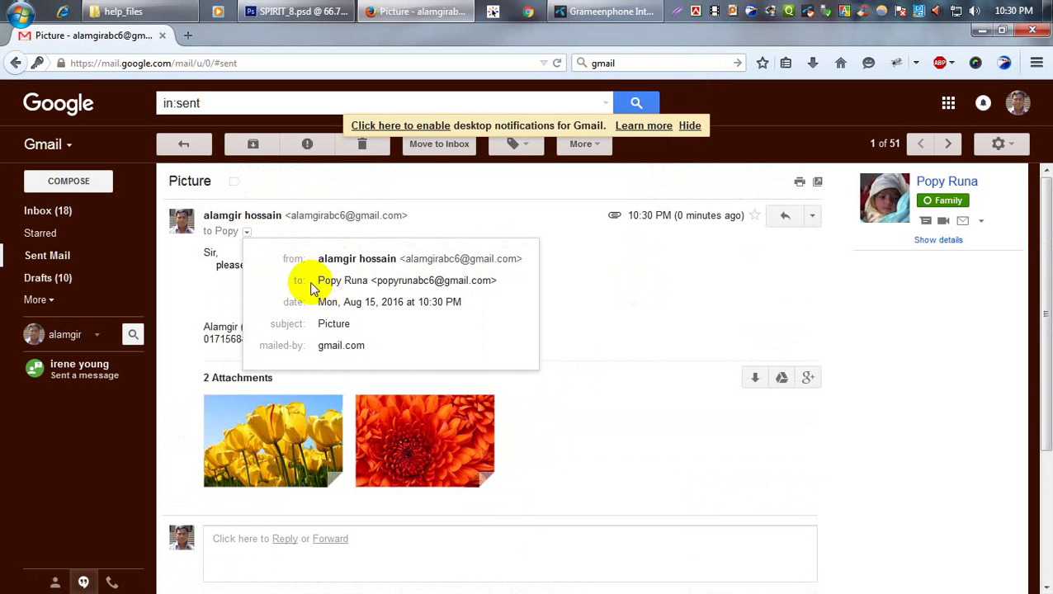
mouse_move(447, 280)
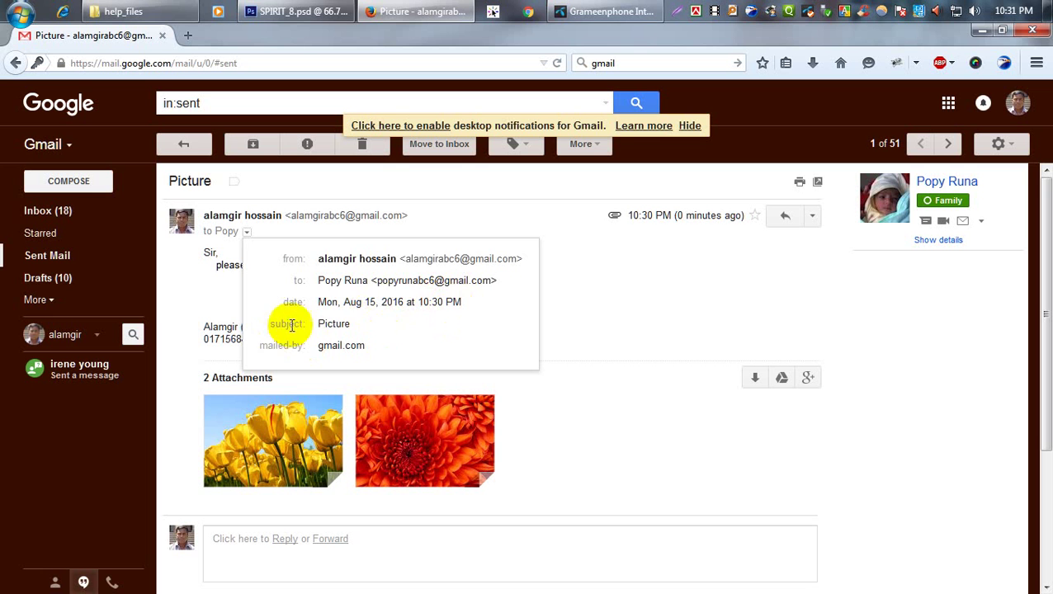
click(583, 265)
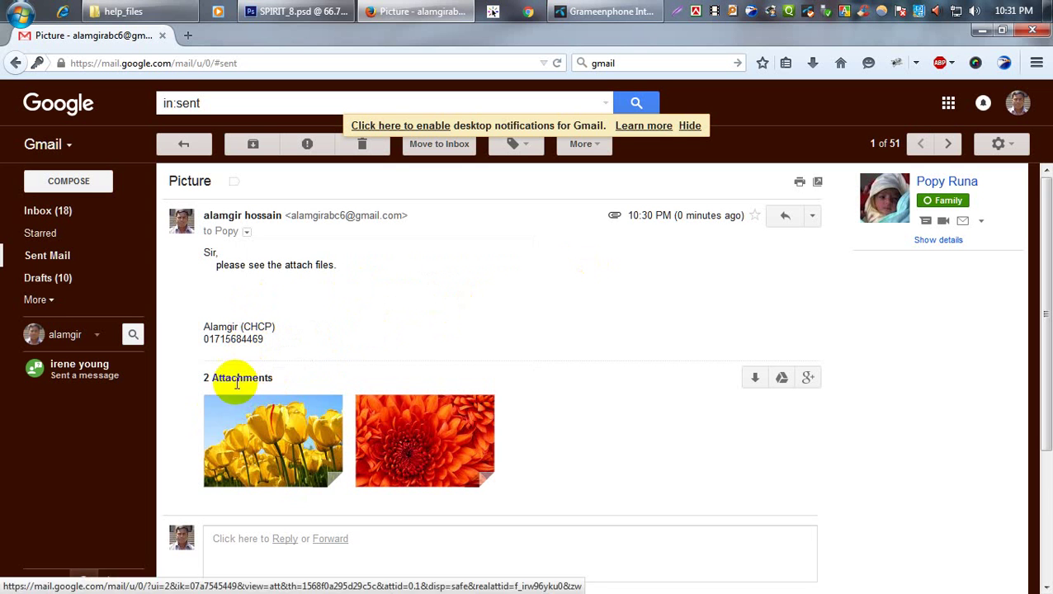
scroll(351, 437, down, 2)
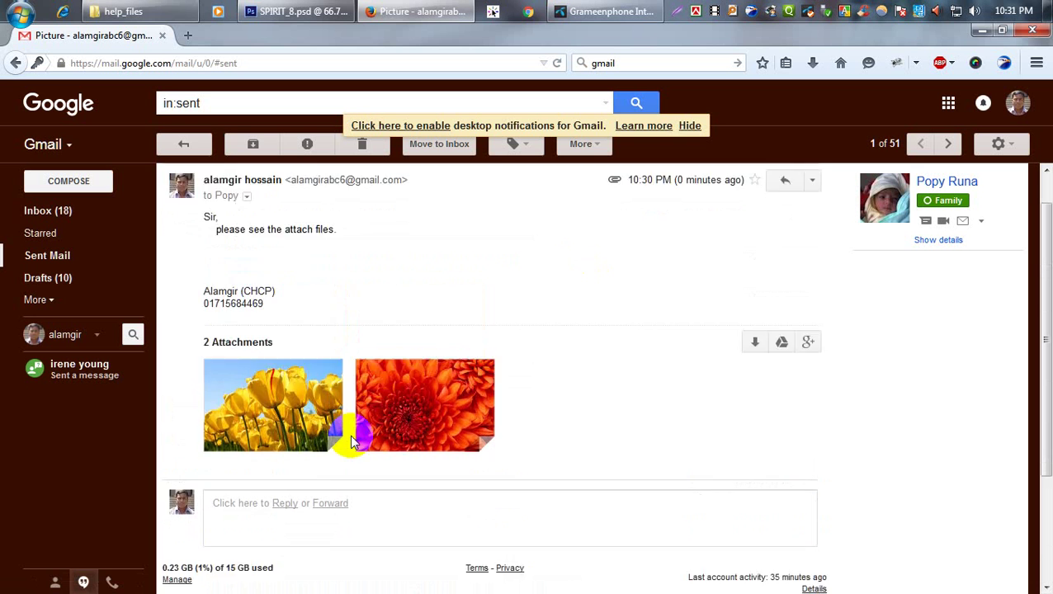
scroll(350, 435, up, 2)
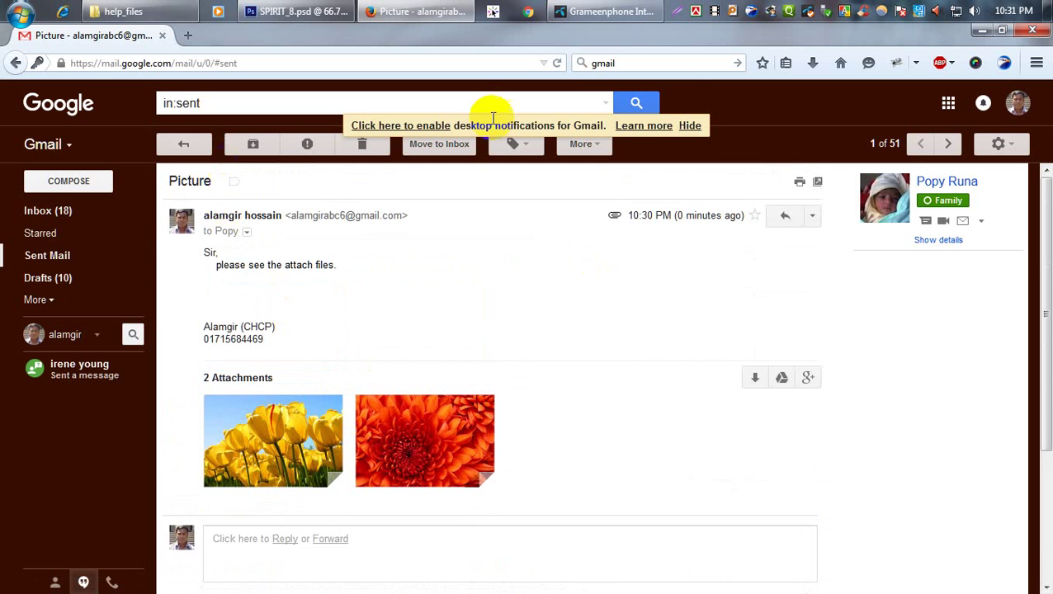